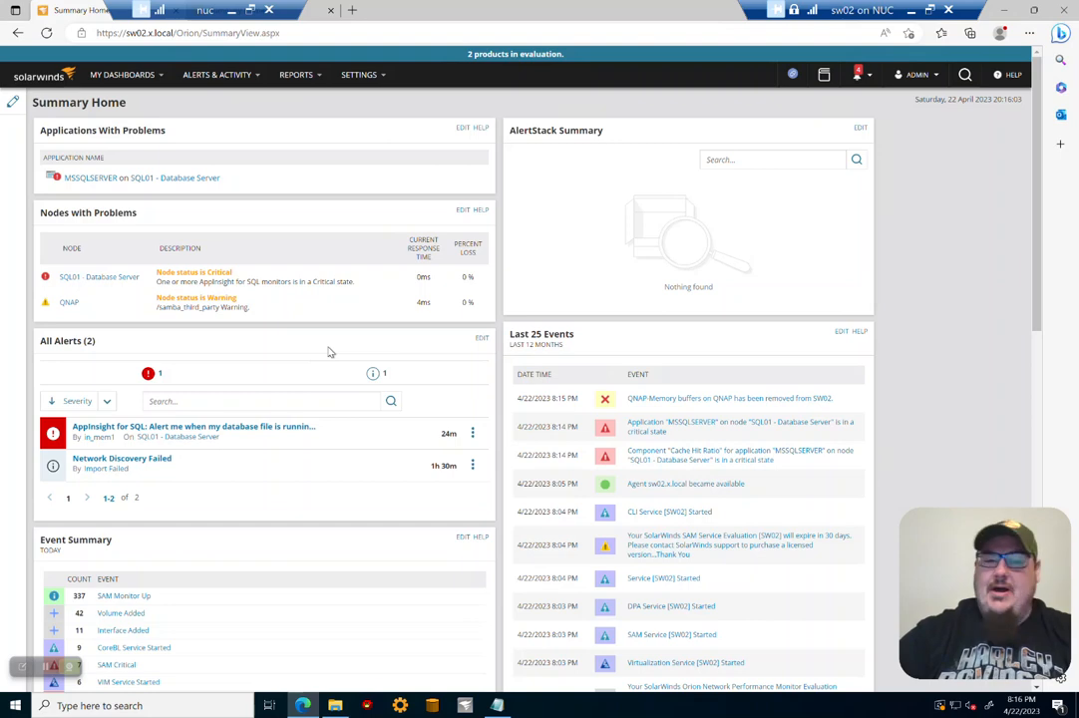
scroll(381, 390, "down", 8)
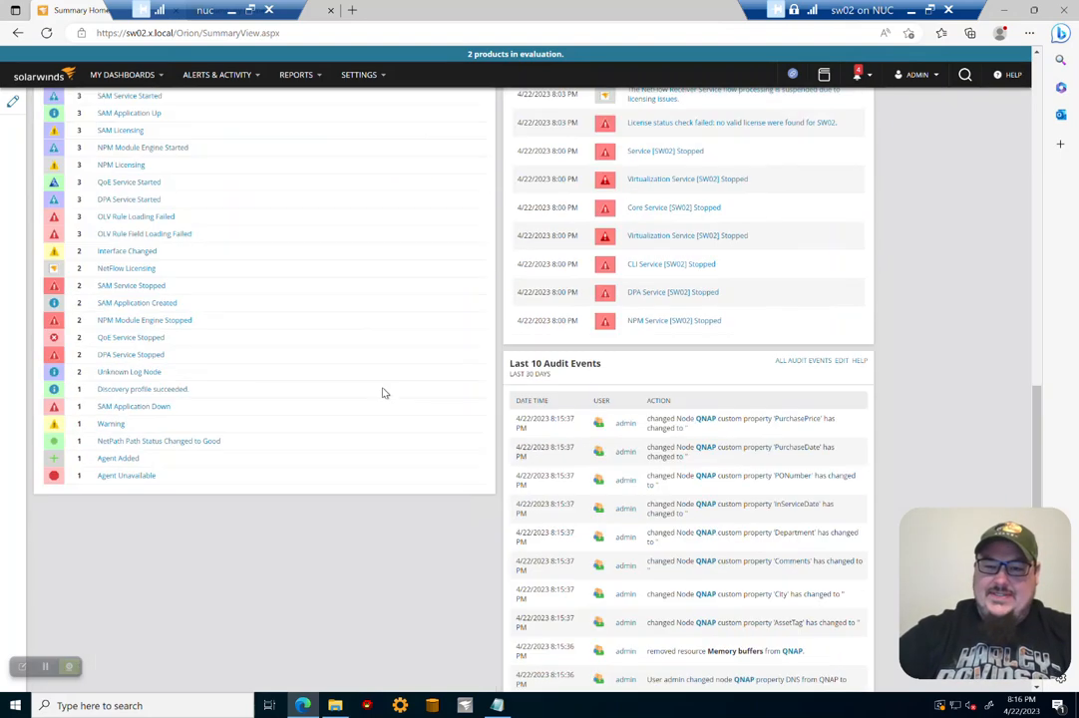
scroll(381, 390, "up", 7)
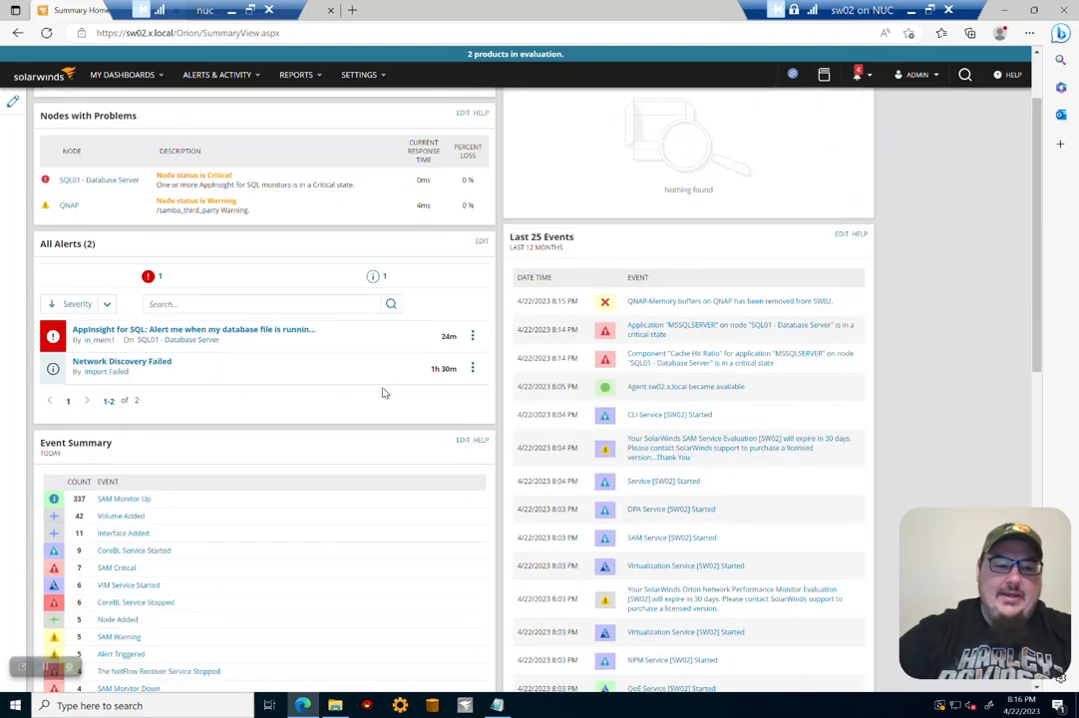
Step: Open Windows PowerShell from the Start search
left_click(16, 706)
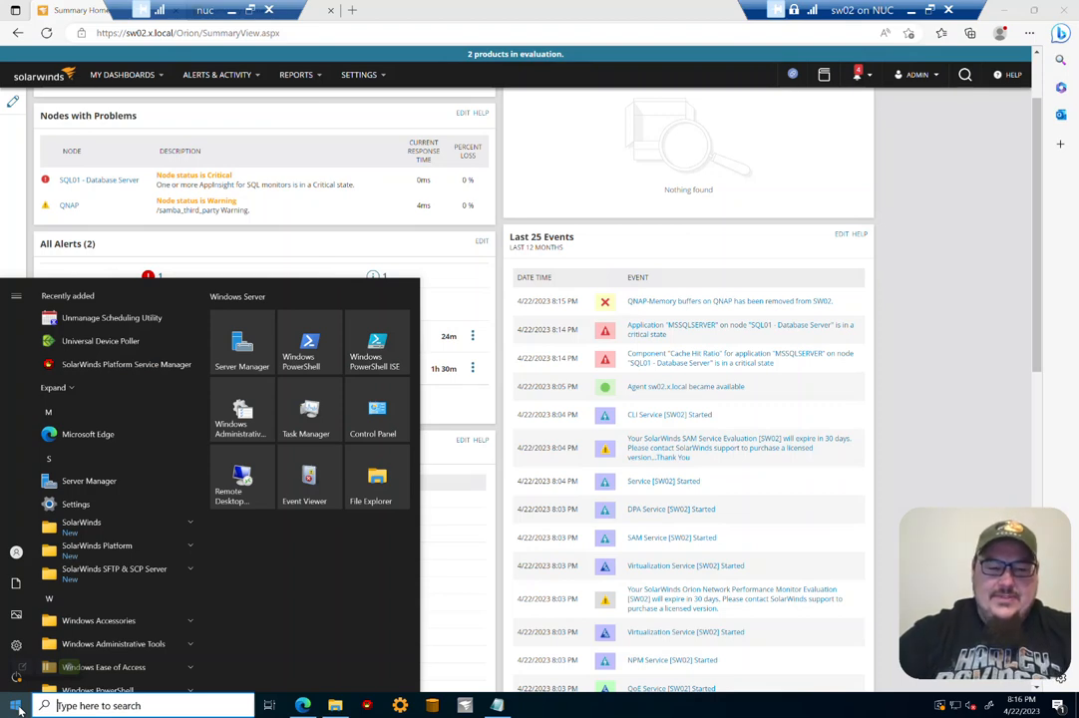
type("powersh")
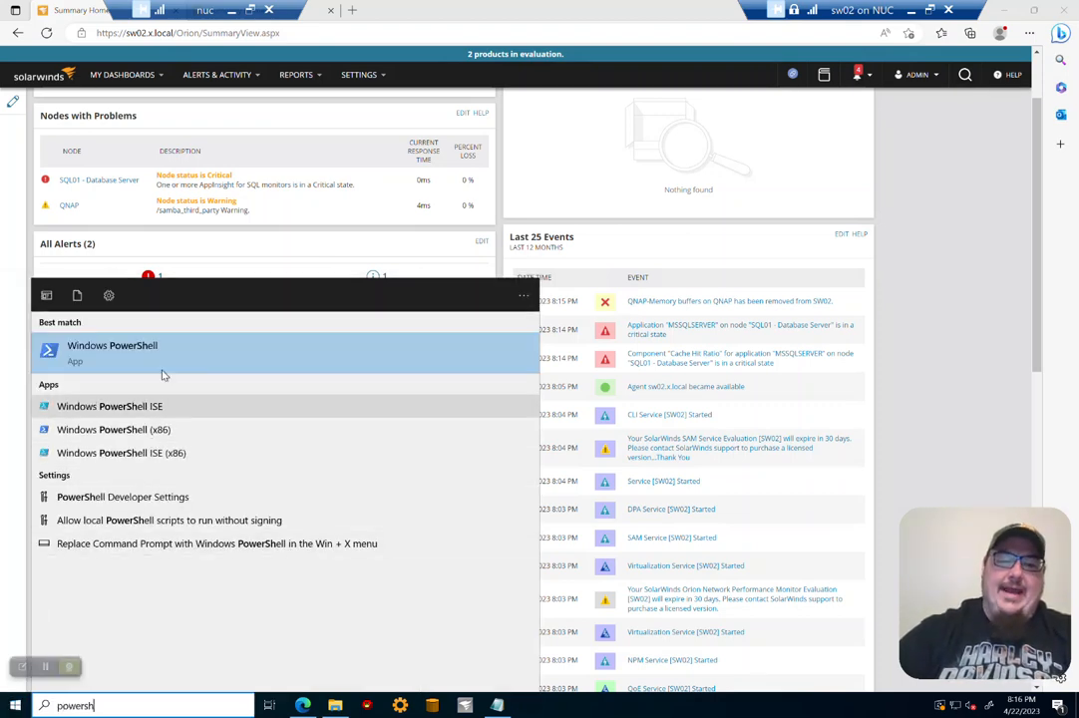
left_click(163, 349)
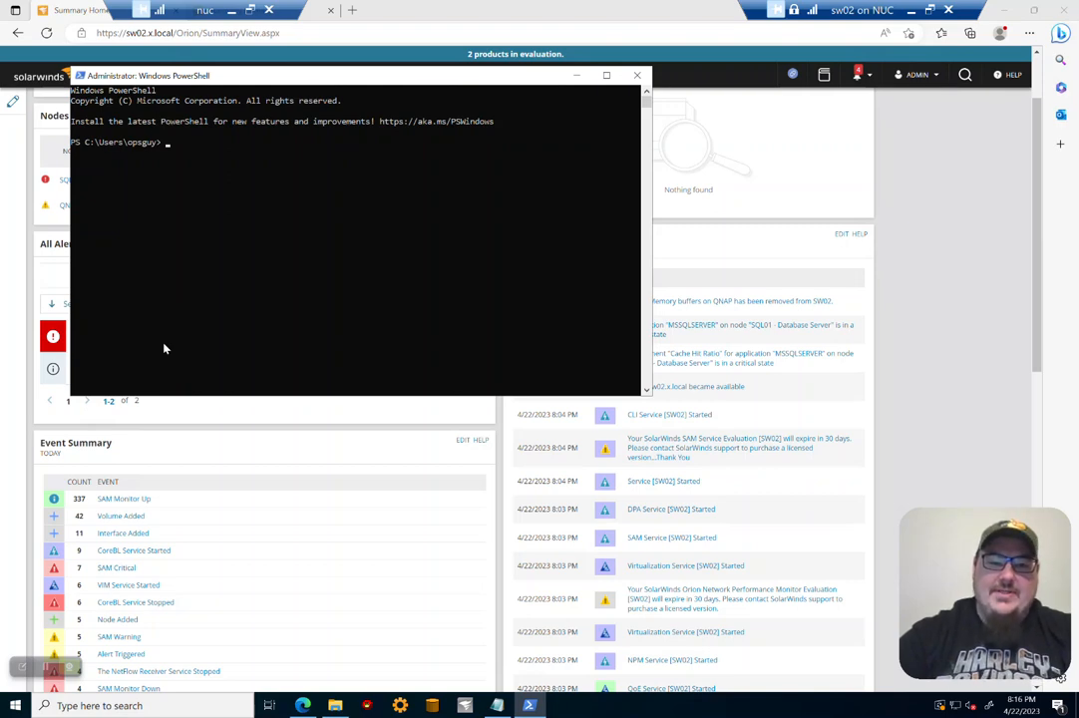
Step: Change to the C:\Program Files\SolarWinds\Orion folder and list the files matching *snmp*
type("cd \\pro")
key("Tab")
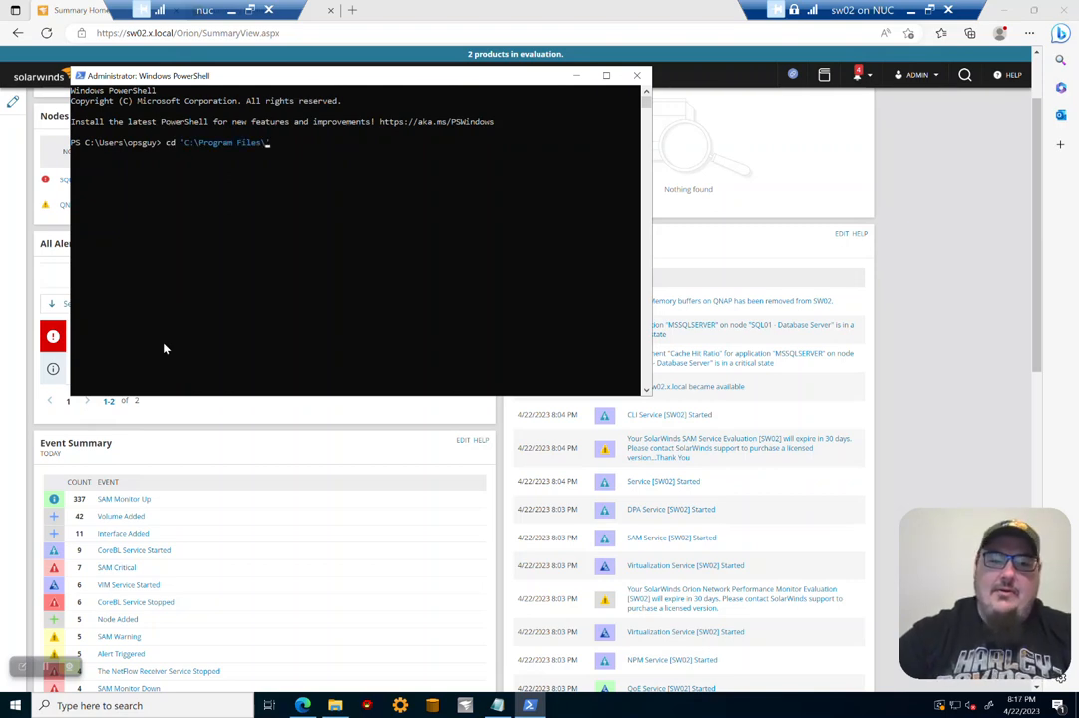
type("so")
key("Tab")
type("or")
key("Tab")
key("Return")
type("dir *snmp*")
key("Return")
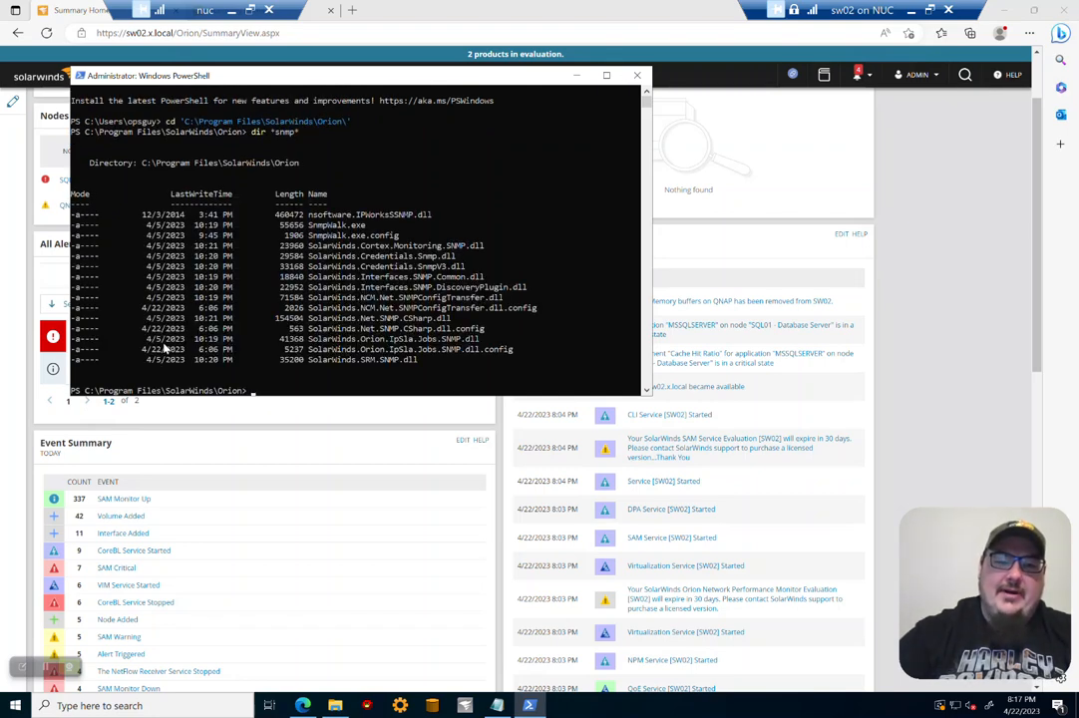
Step: Launch SnmpWalk.exe from that folder and set its SNMP version to Version 3
type("snm")
key("Tab")
key("Return")
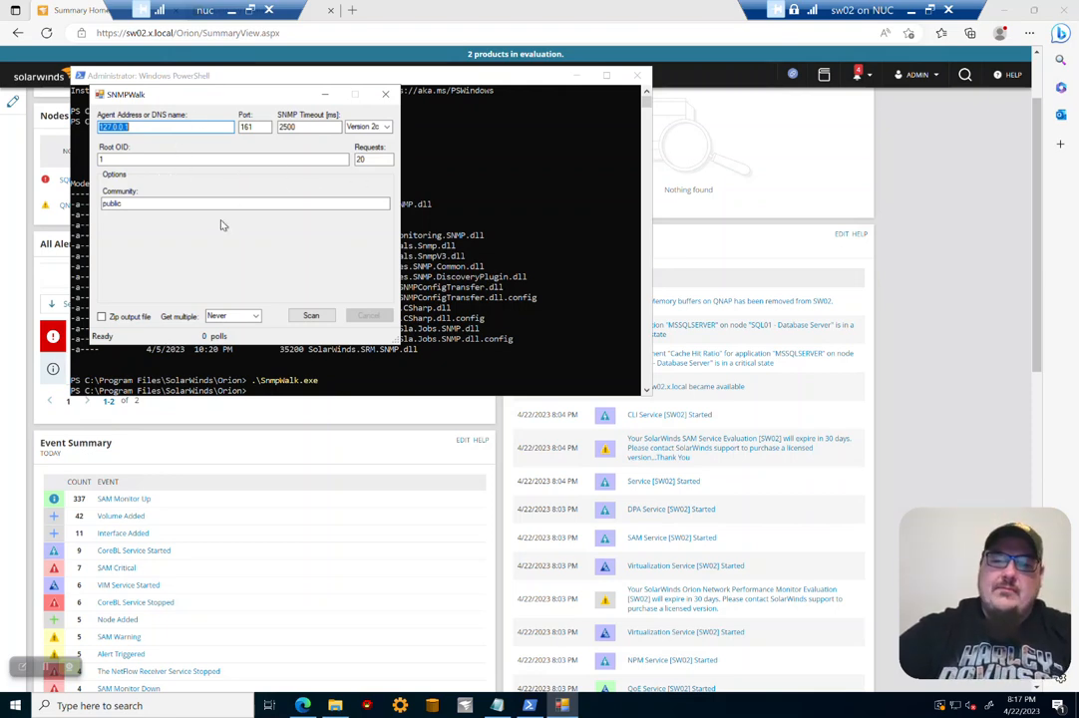
left_click(379, 127)
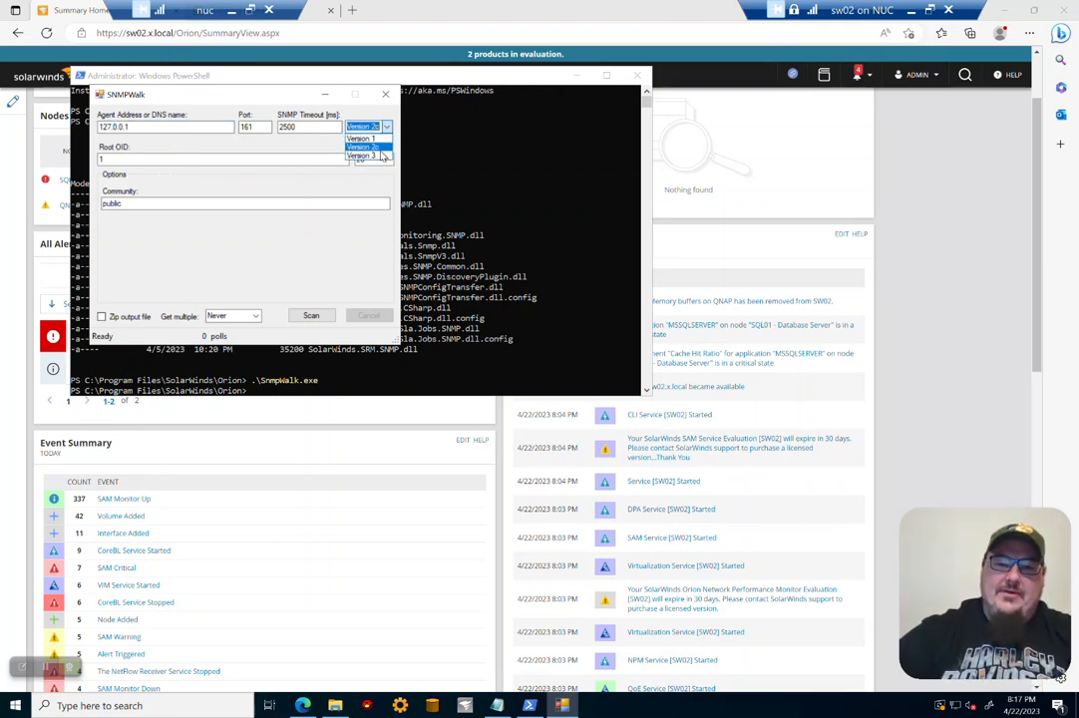
left_click(380, 156)
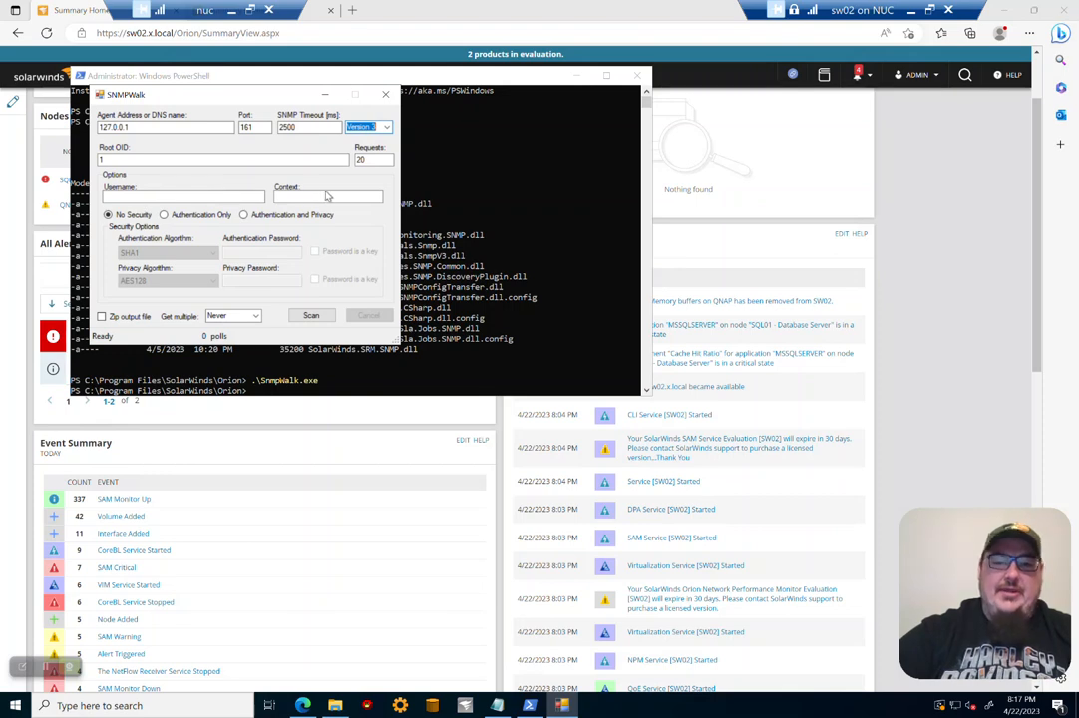
left_click_drag(193, 103, 647, 129)
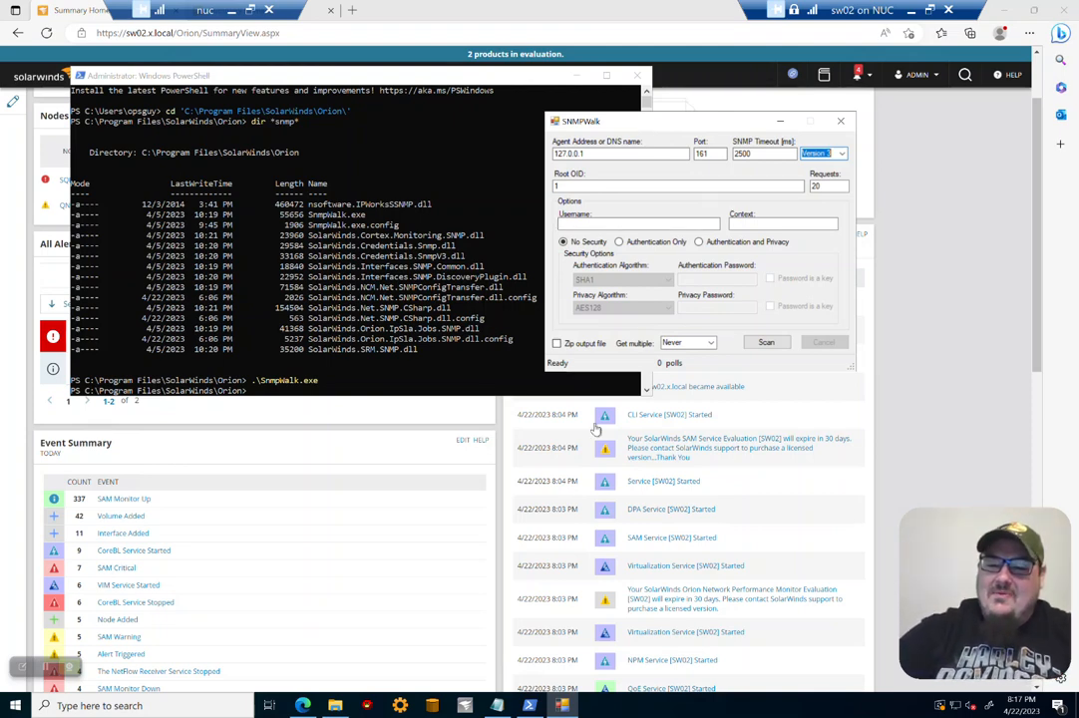
Step: Review the saved snmpwalk output in Notepad around the System FAN 1 entry
left_click(497, 705)
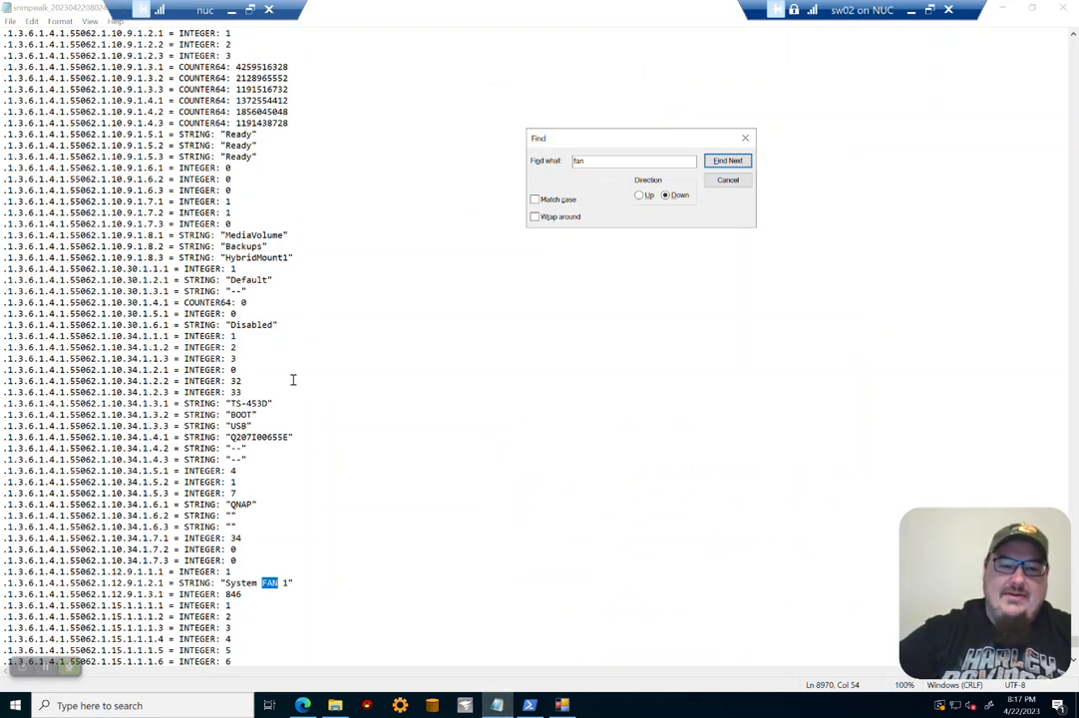
scroll(315, 389, "down", 2)
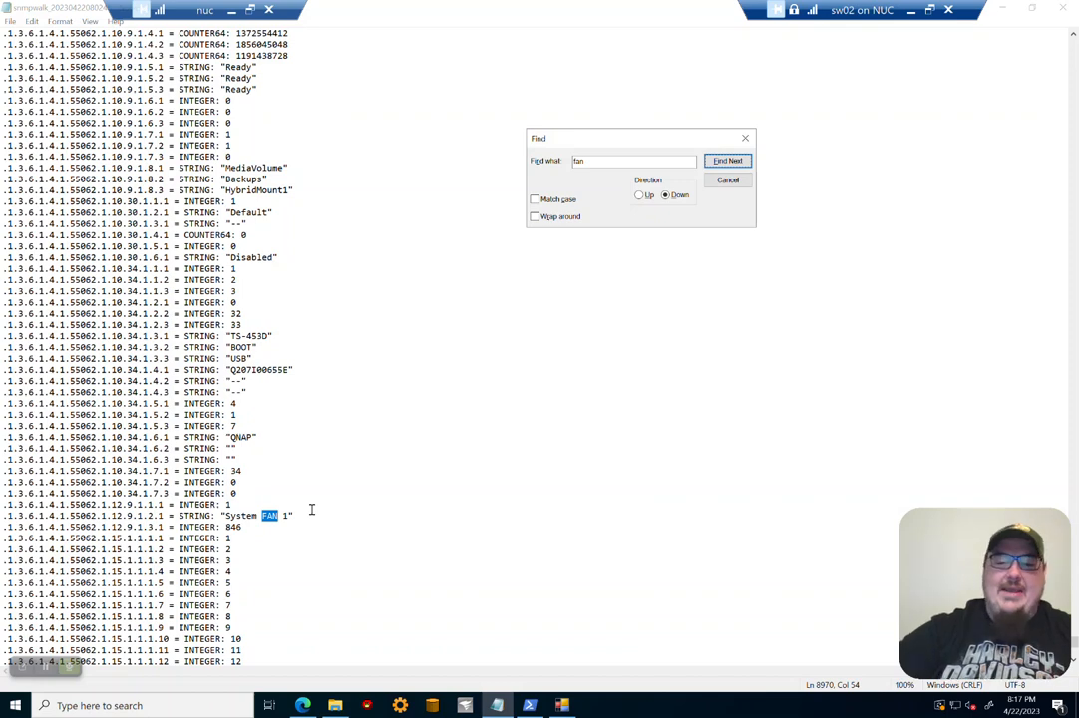
Step: Launch Universal Device Poller from the Start menu
left_click(15, 706)
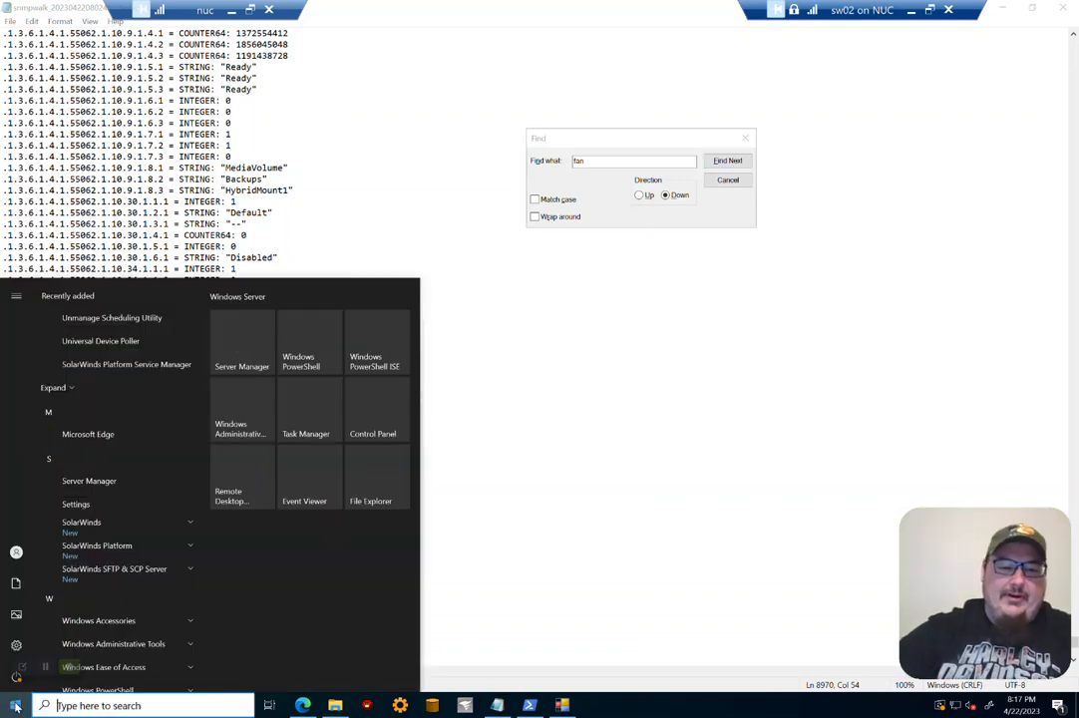
type("p")
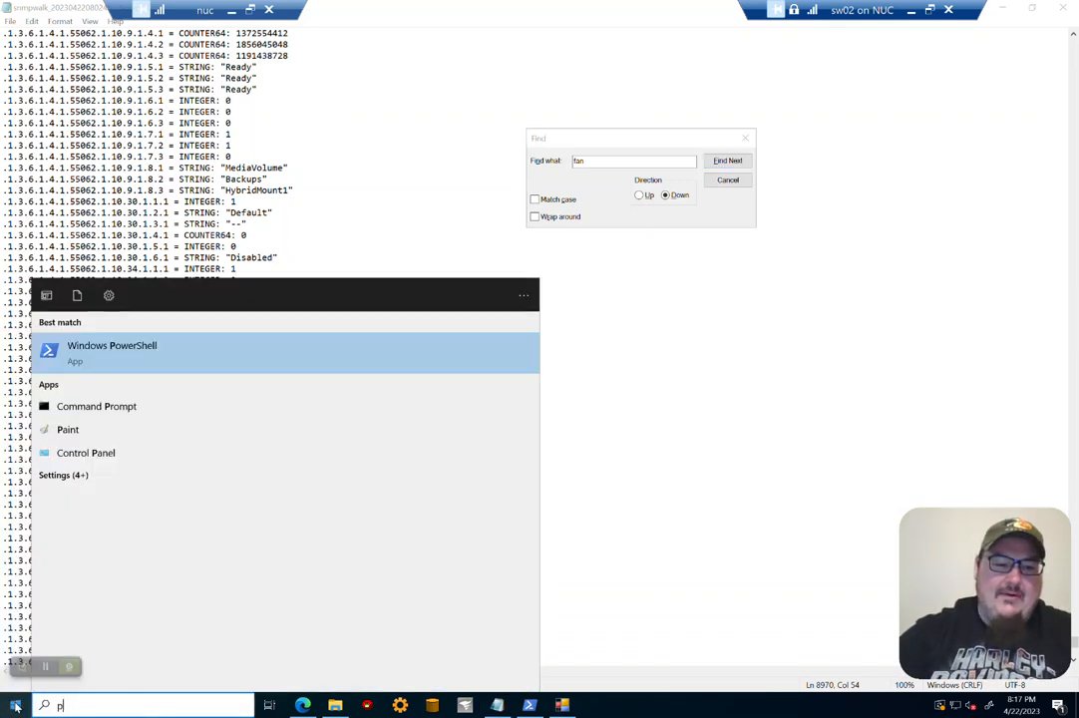
key("BackSpace")
left_click(15, 707)
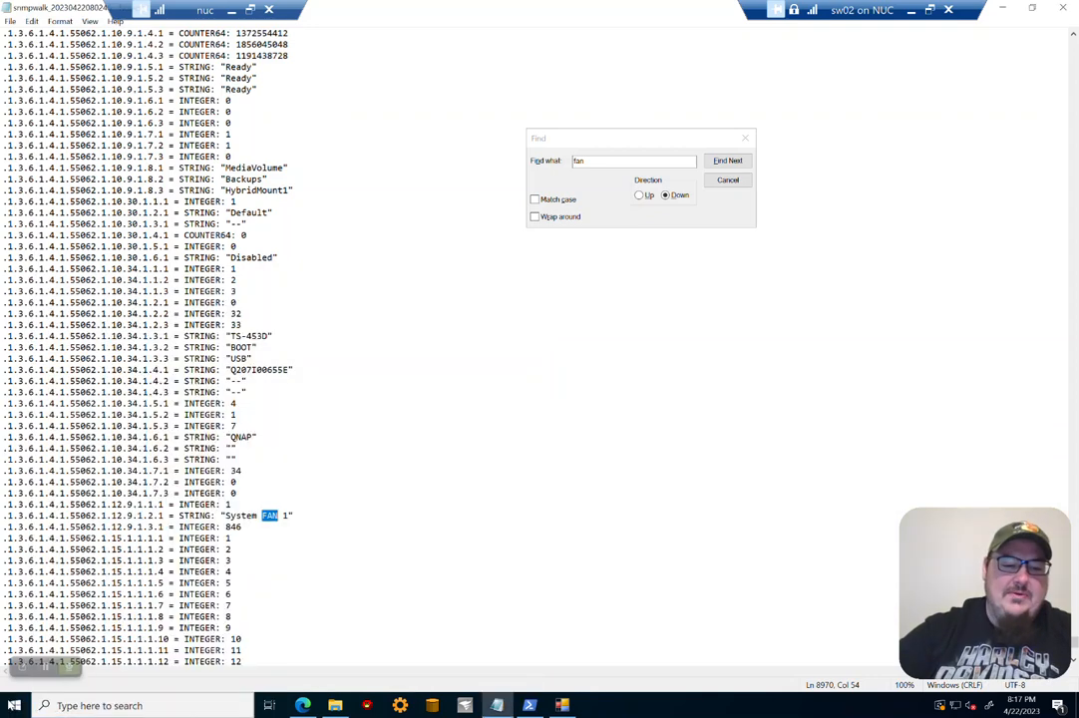
left_click(15, 706)
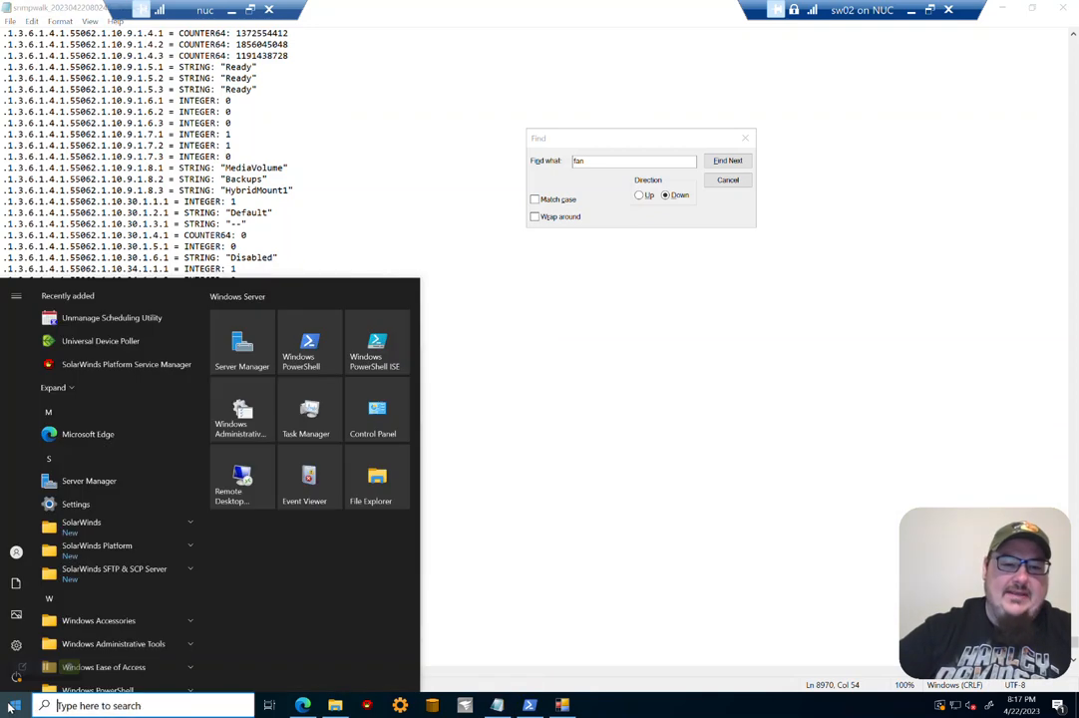
left_click(122, 343)
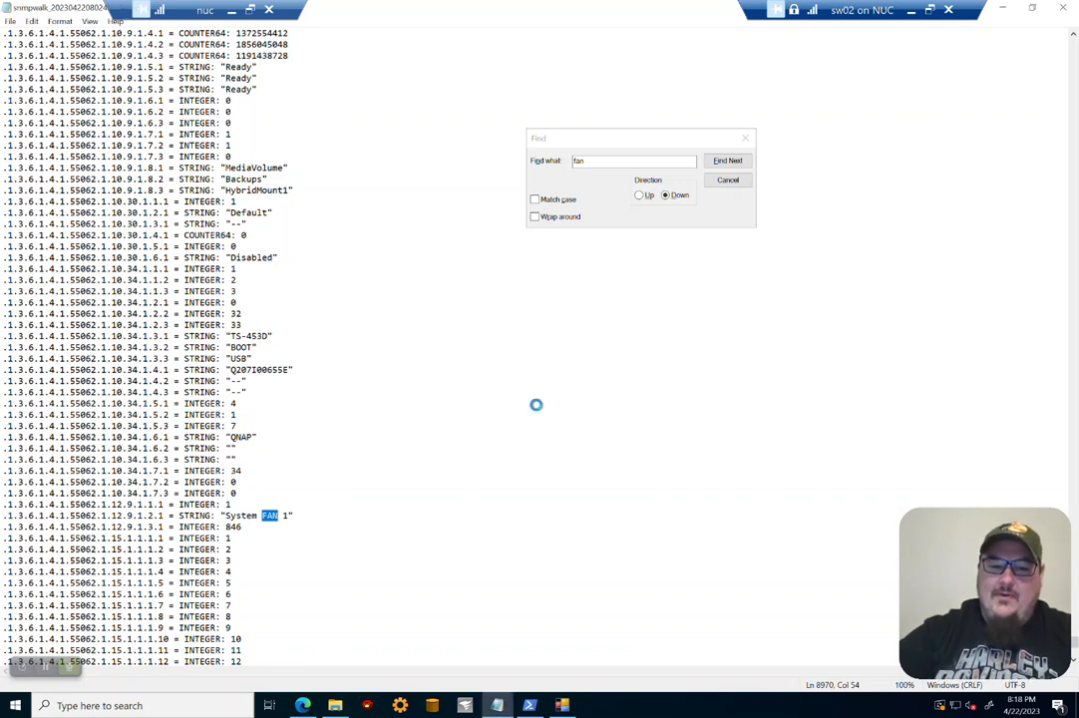
Step: Snap the snmpwalk Notepad window beside Universal Device Poller and close its Find dialog
left_click_drag(302, 163, 1078, 207)
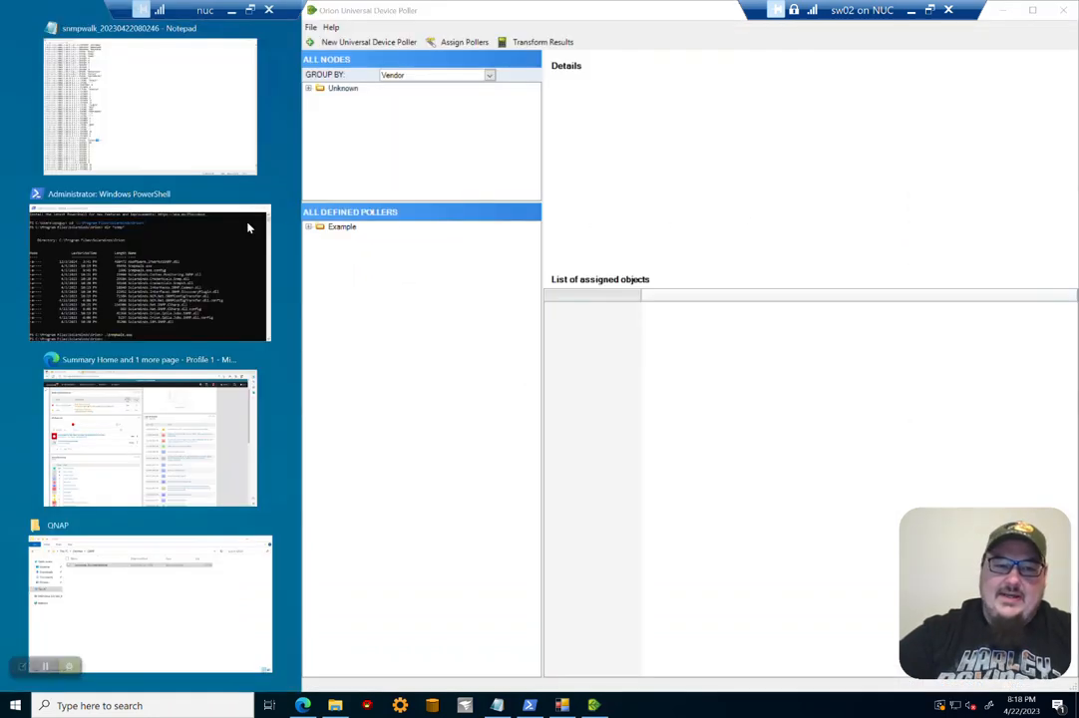
left_click(110, 116)
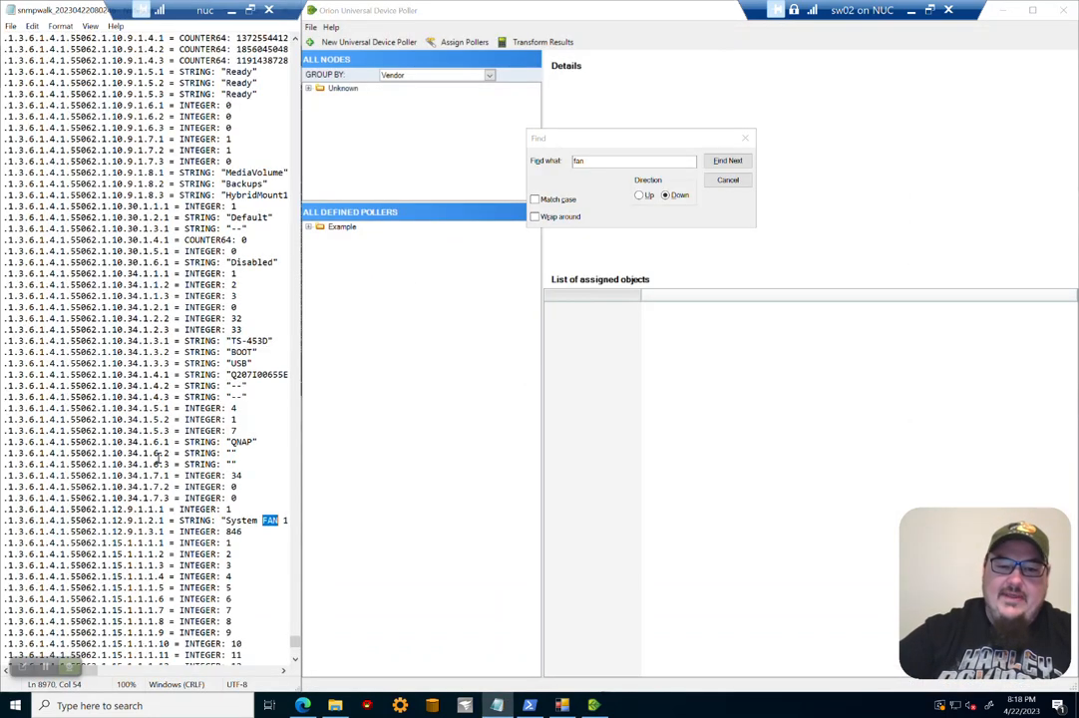
left_click(746, 138)
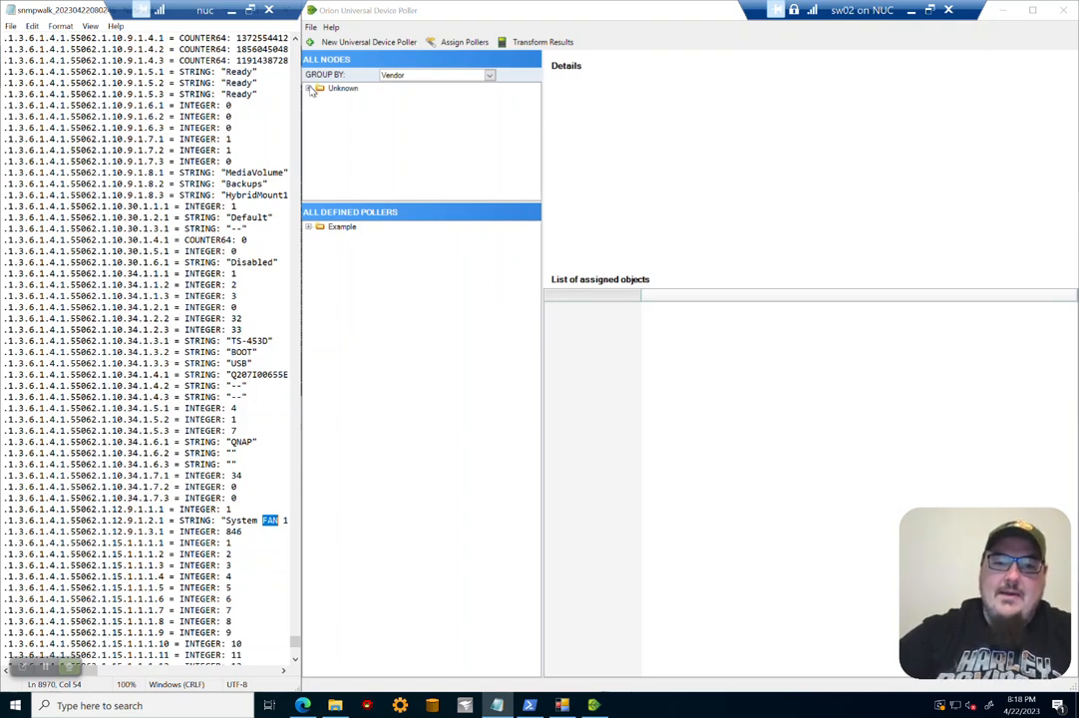
Step: Start a new Universal Device Poller and paste the fan OID 1.3.6.1.4.1.55062.1.12.9.1.3.1 into it
left_click(369, 41)
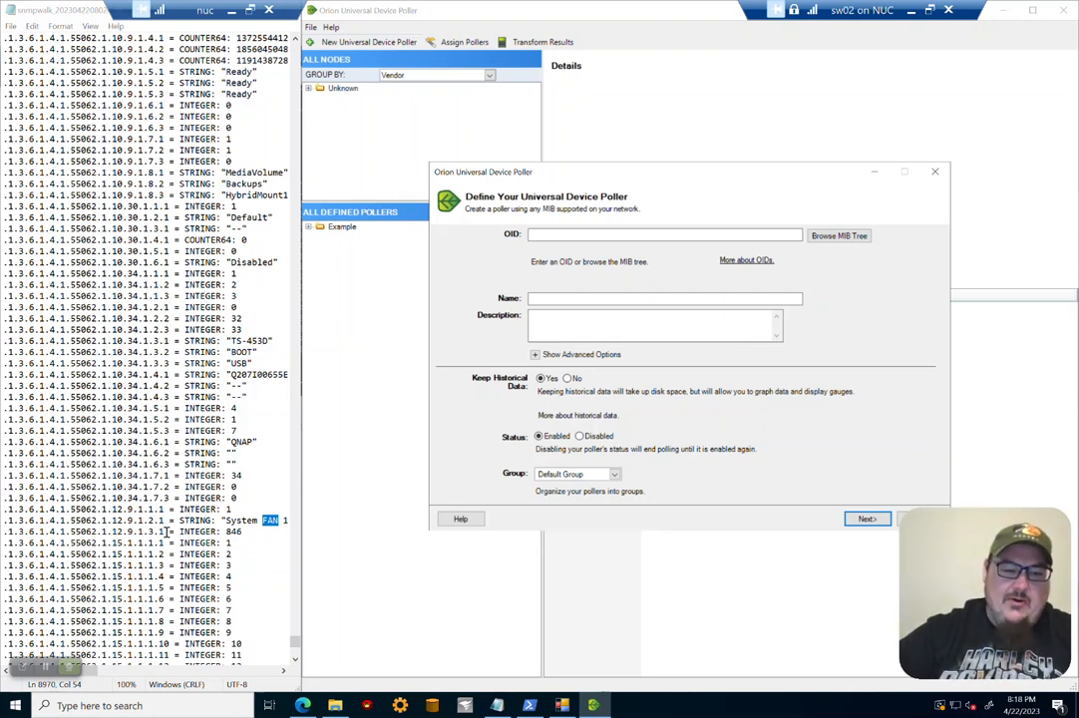
left_click_drag(162, 531, 8, 532)
key("ctrl+c")
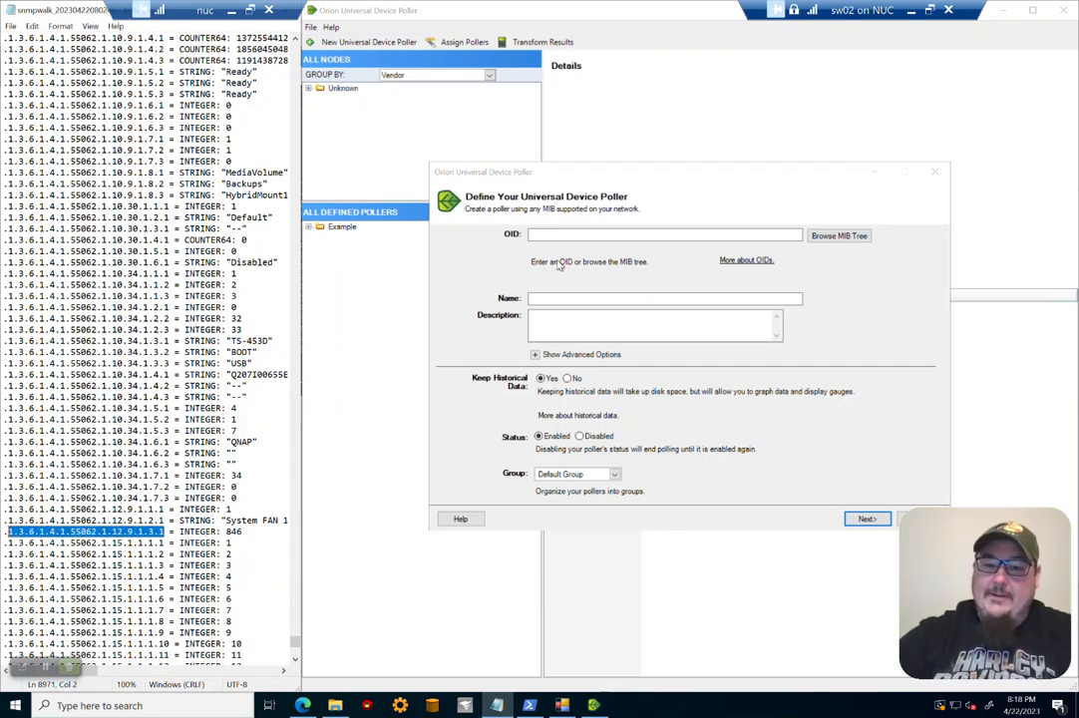
left_click(562, 236)
key("ctrl+v")
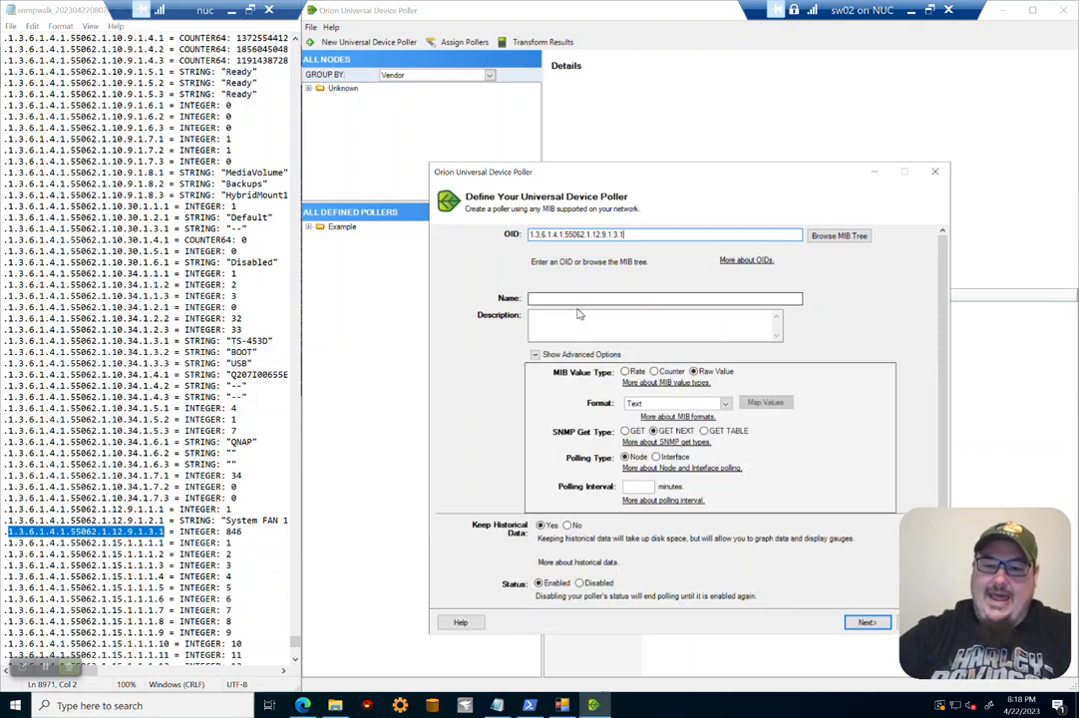
Step: Name the poller SystemFanOne with the description System Fan 1 RPM
left_click(511, 264)
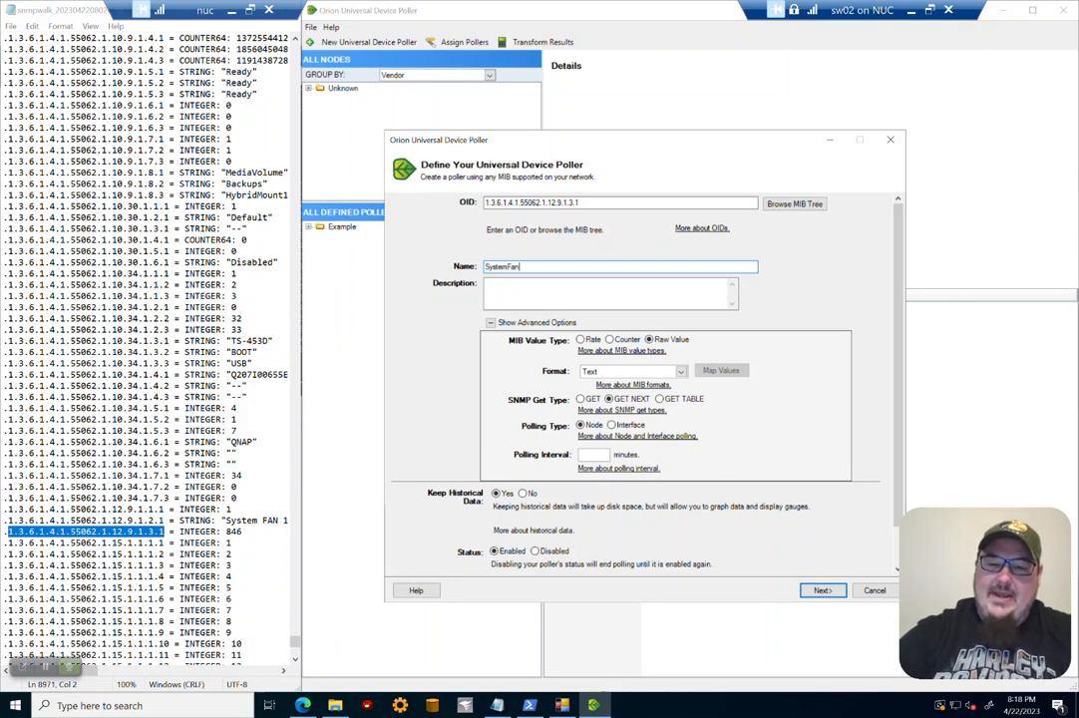
left_click(563, 294)
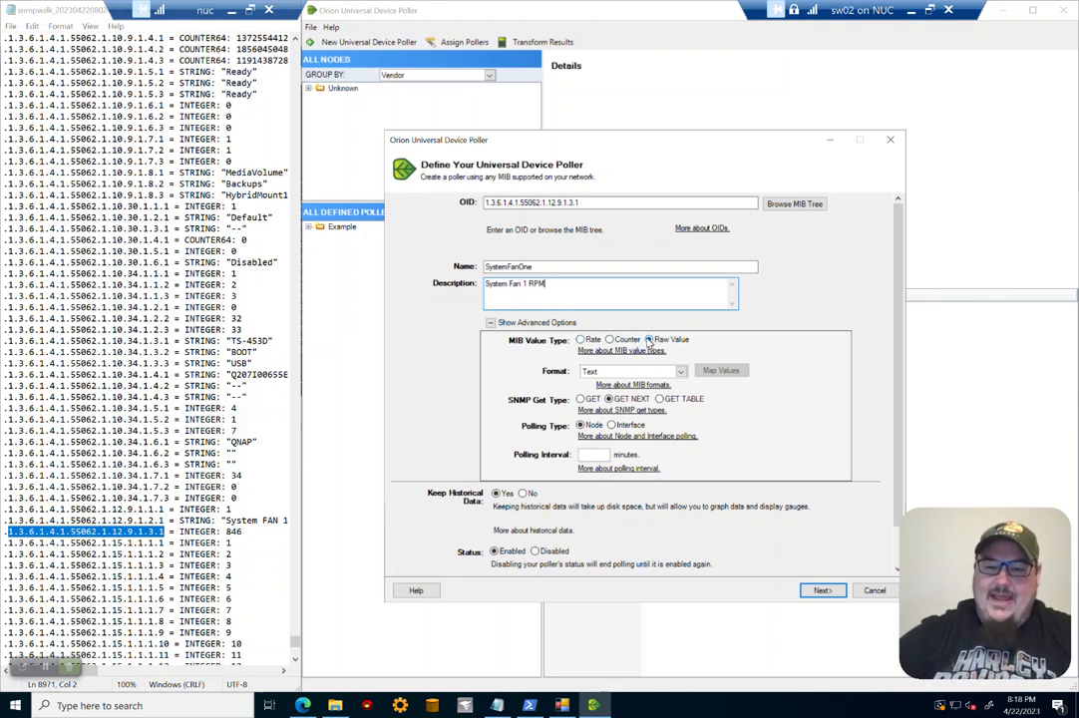
Step: Set the poller's MIB value type to Rate with a Minute time frame
left_click(681, 371)
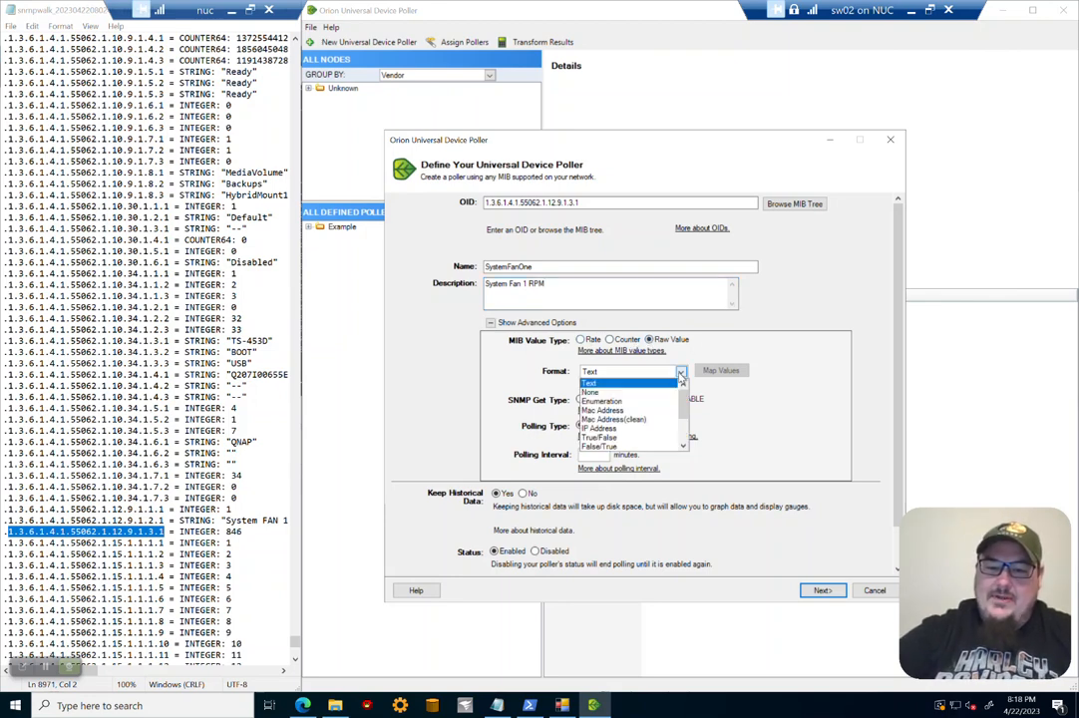
mouse_move(684, 407)
left_mouse_down()
mouse_move(683, 439)
mouse_move(684, 386)
left_mouse_up()
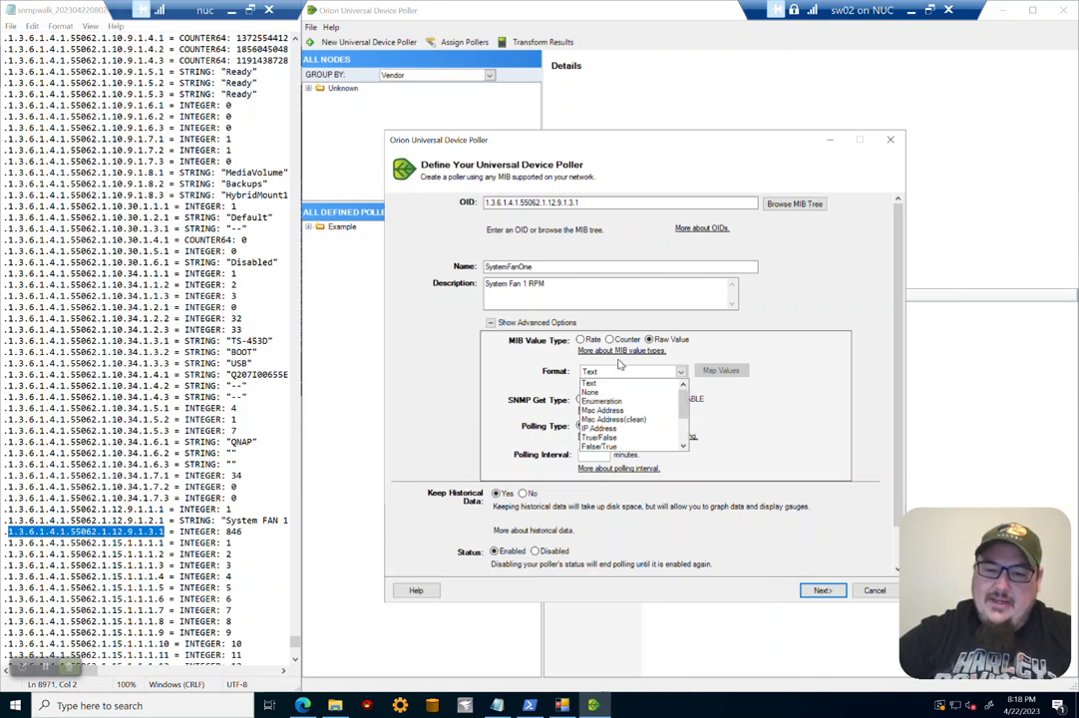
left_click(579, 339)
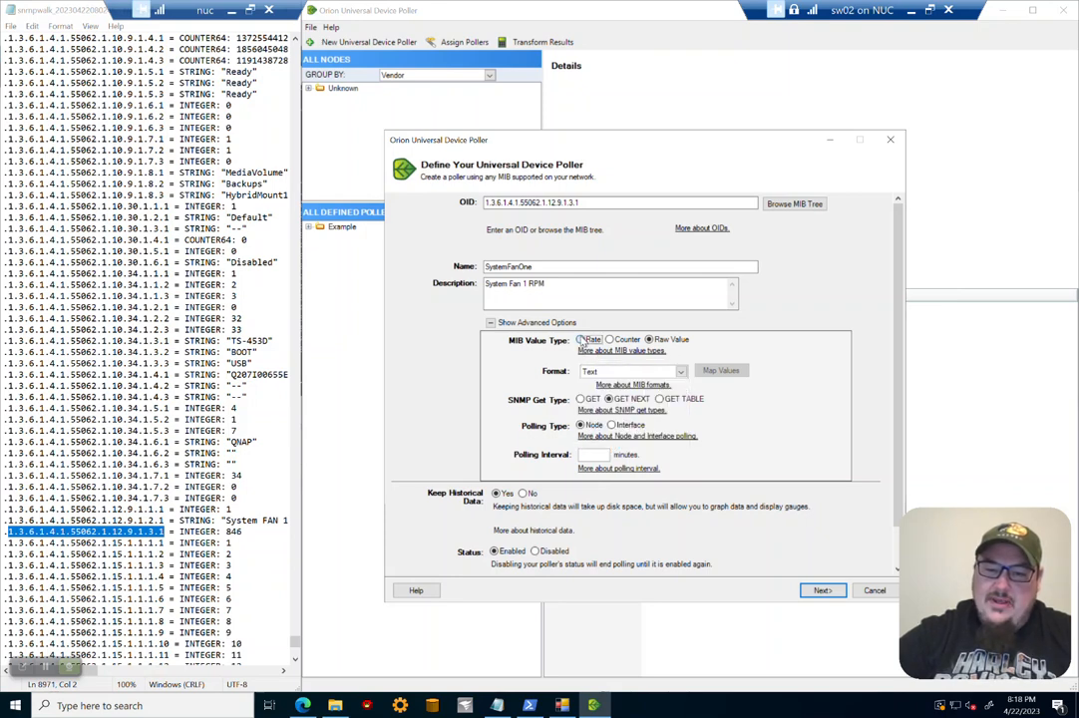
left_click(581, 340)
left_click(698, 371)
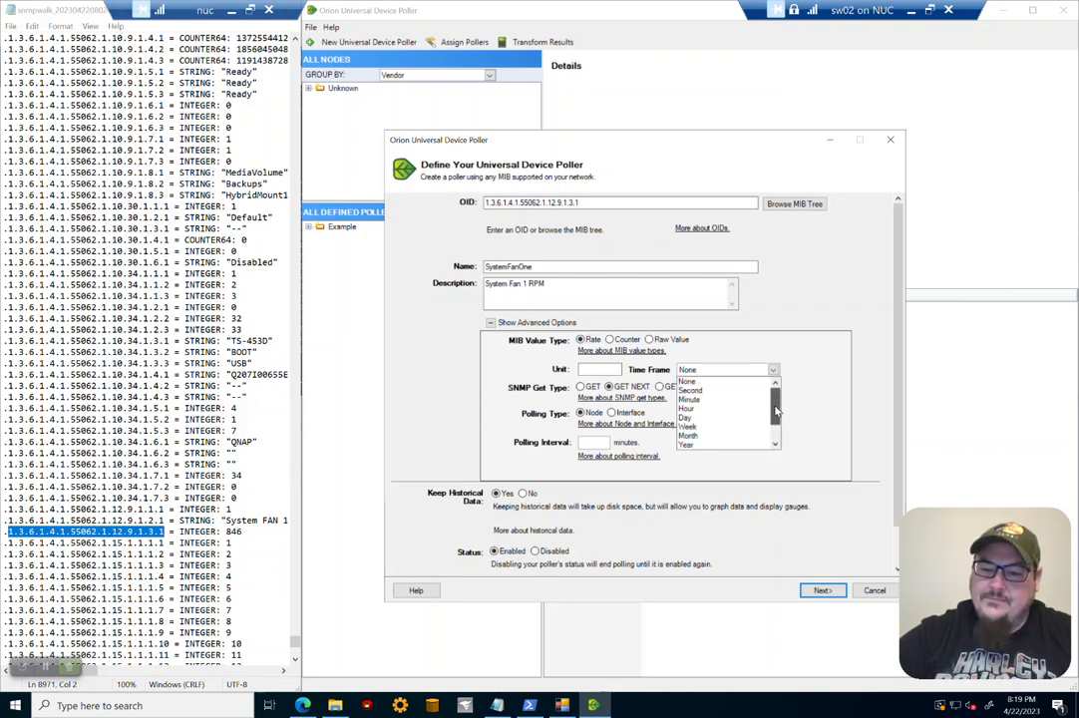
left_click(741, 401)
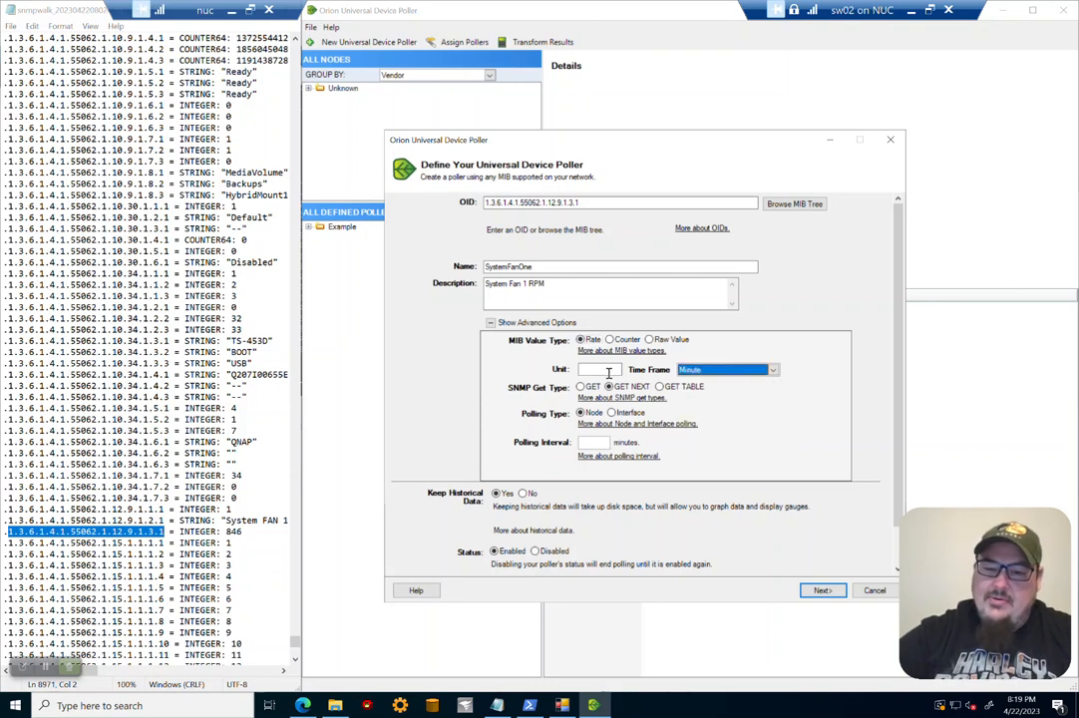
Step: Set the poller's unit to RPM and its SNMP get type to GET
left_click(618, 371)
type("RP")
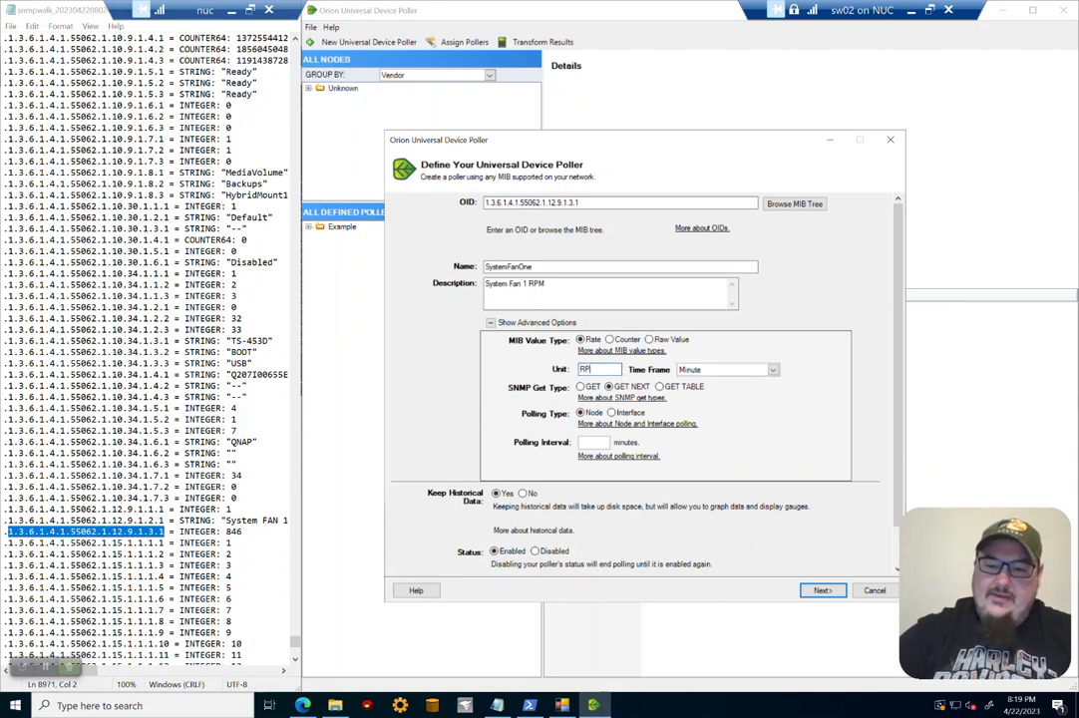
left_click(583, 386)
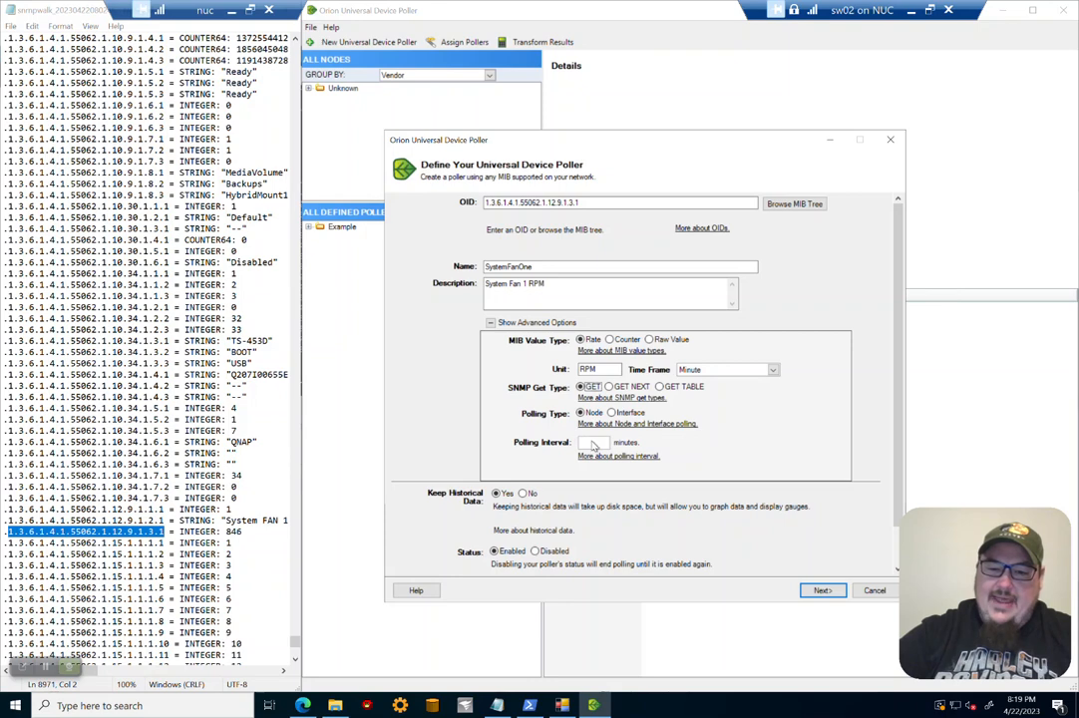
Step: Set the polling interval to 5 minutes
left_click(594, 442)
type("5")
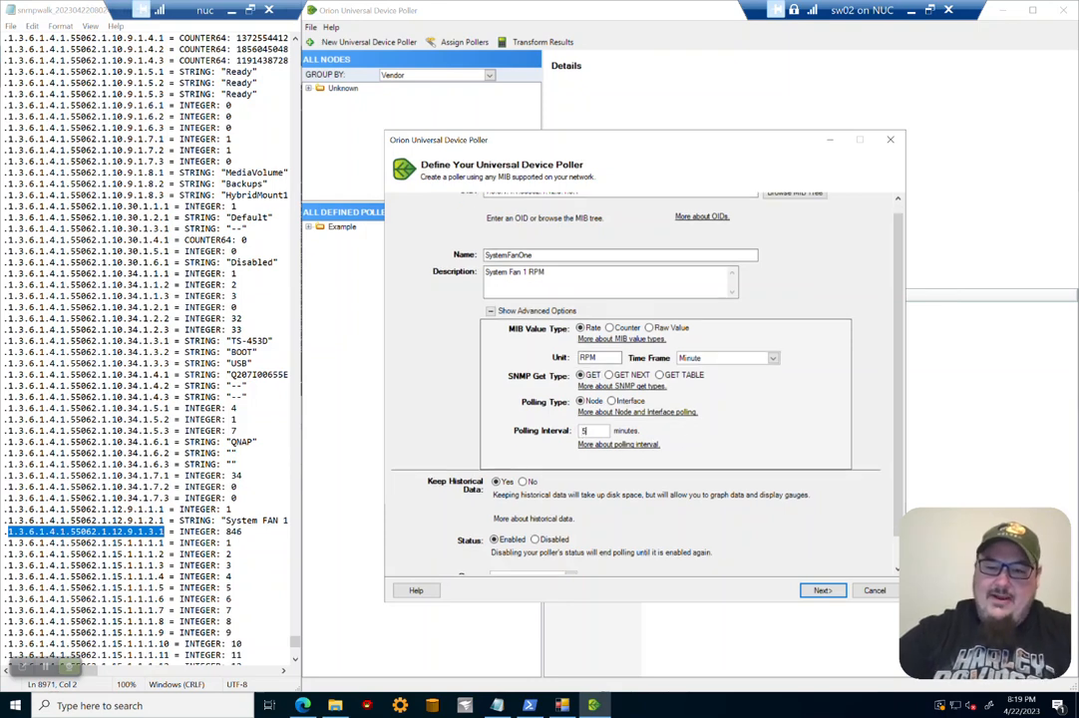
scroll(699, 439, "down", 1)
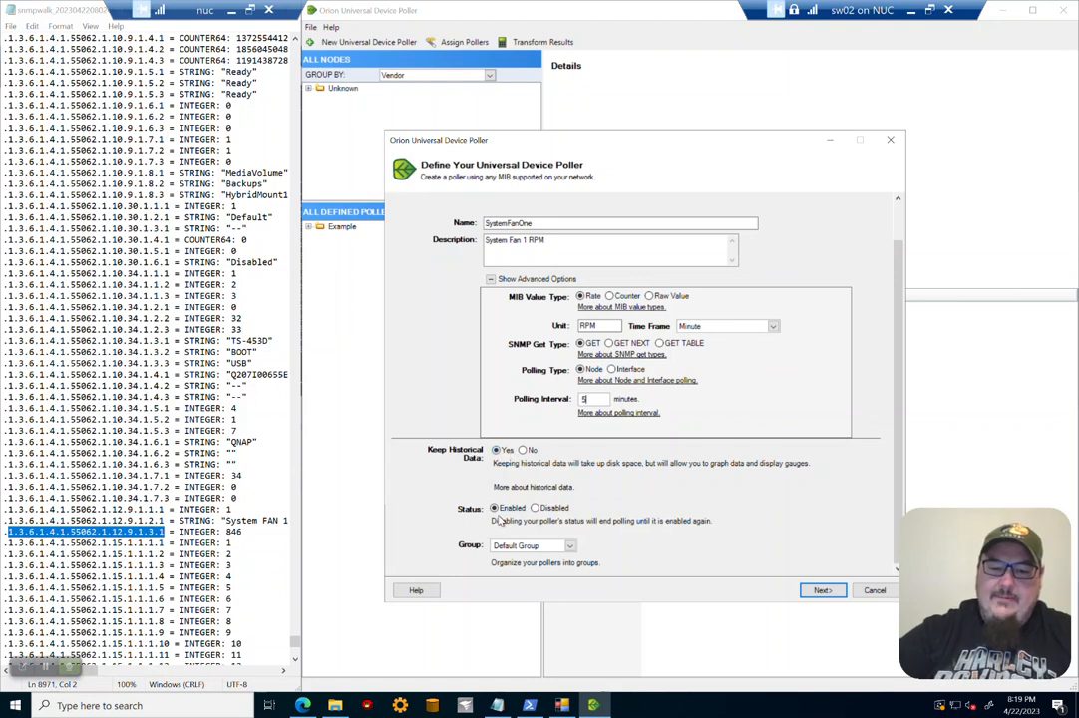
Step: Put the poller in the Example group and continue to node assignment
left_click(571, 546)
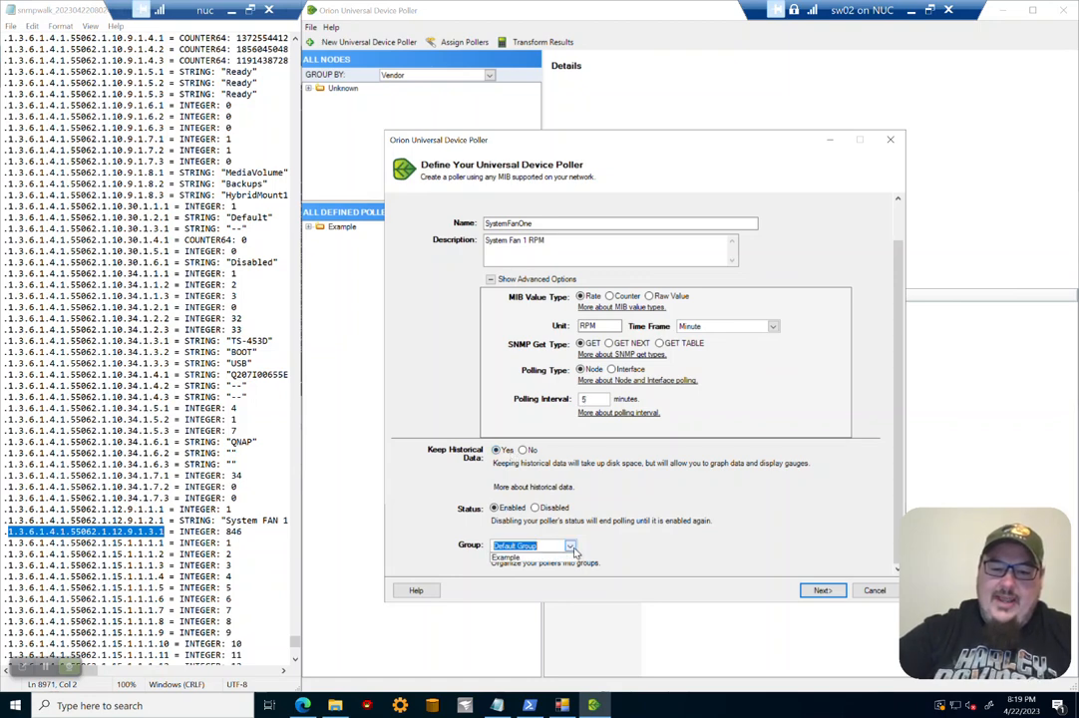
left_click(608, 549)
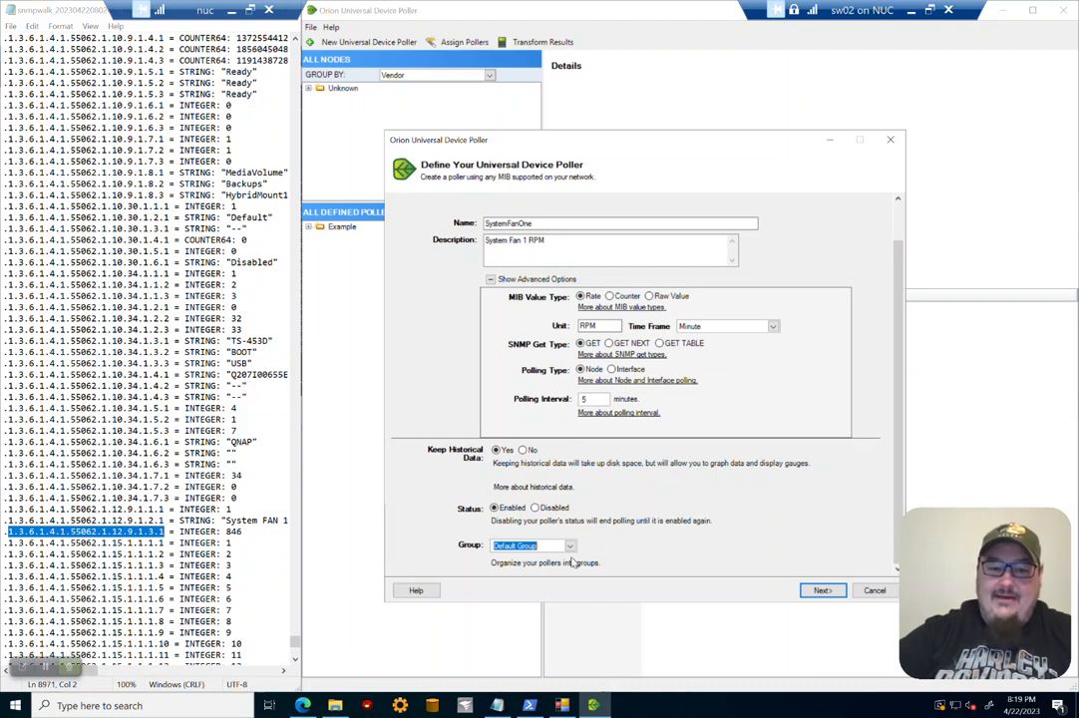
left_click(570, 547)
left_click(514, 557)
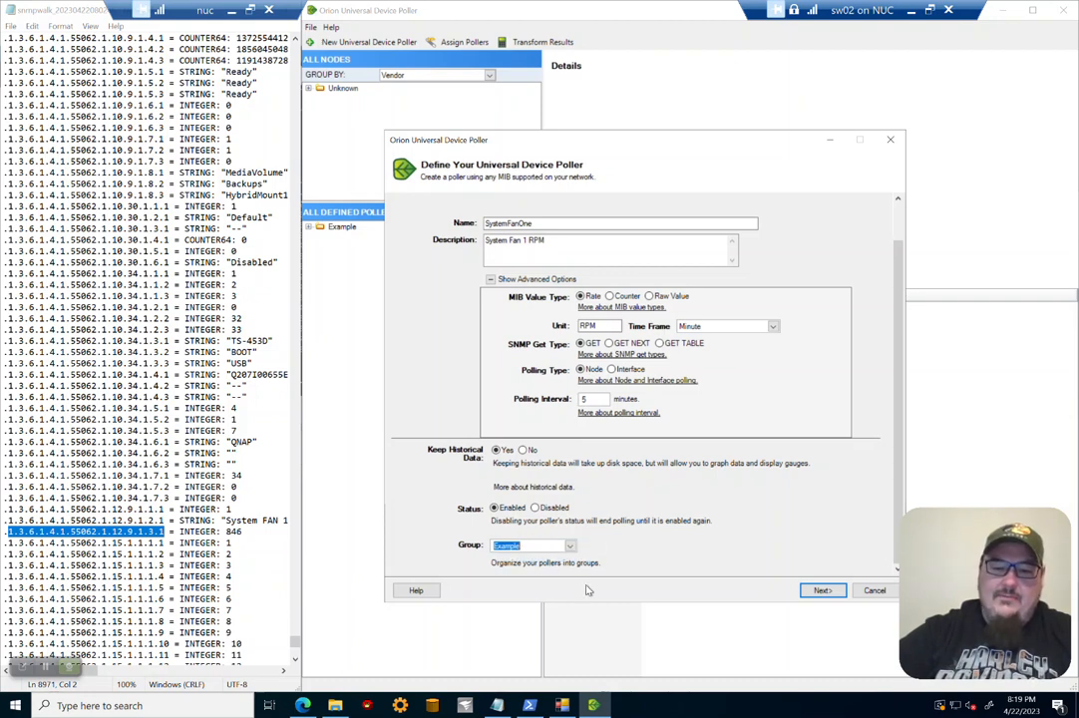
left_click(824, 590)
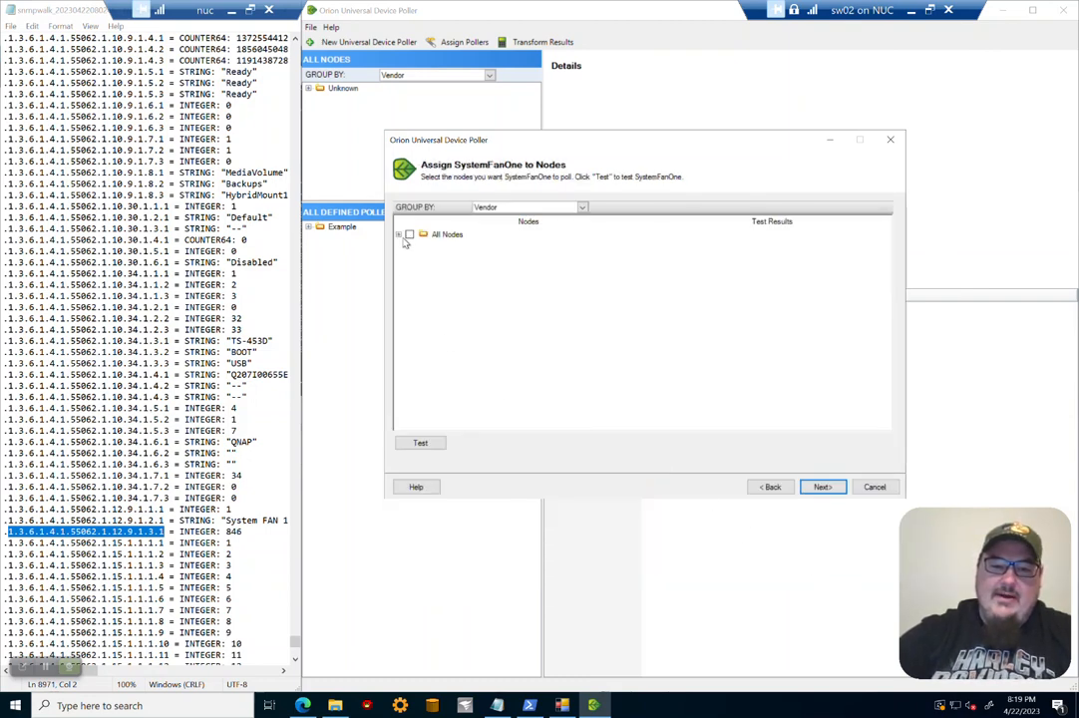
Step: Assign SystemFanOne to the QNAP node under the Unknown vendor group and continue
left_click(399, 235)
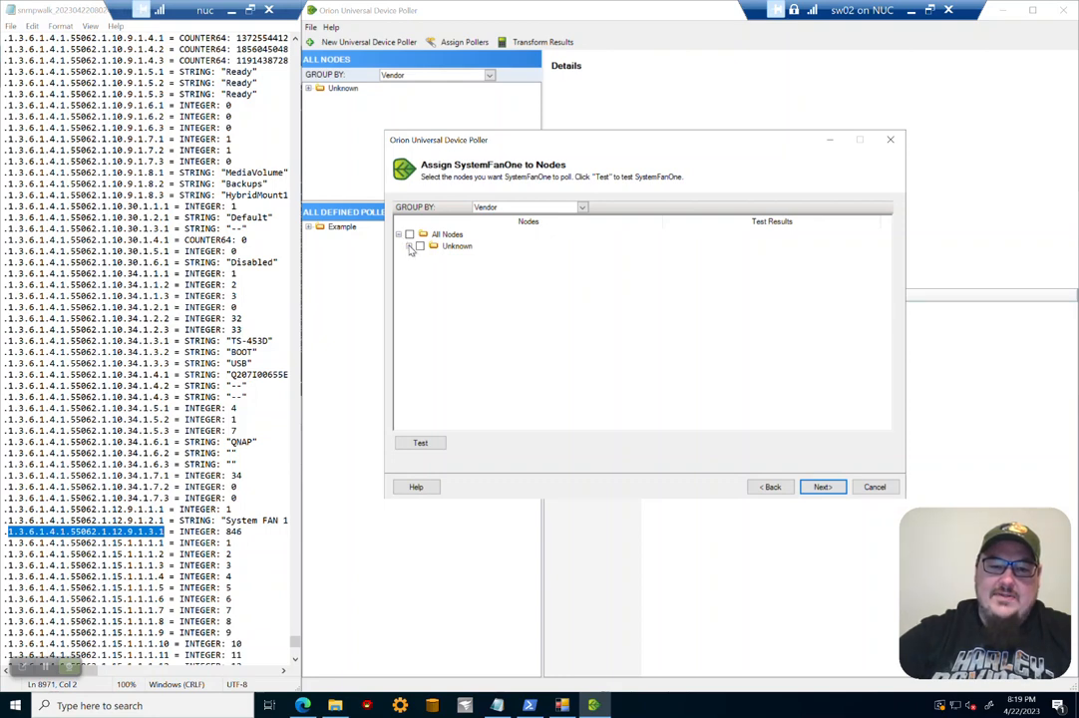
left_click(408, 245)
left_click(428, 258)
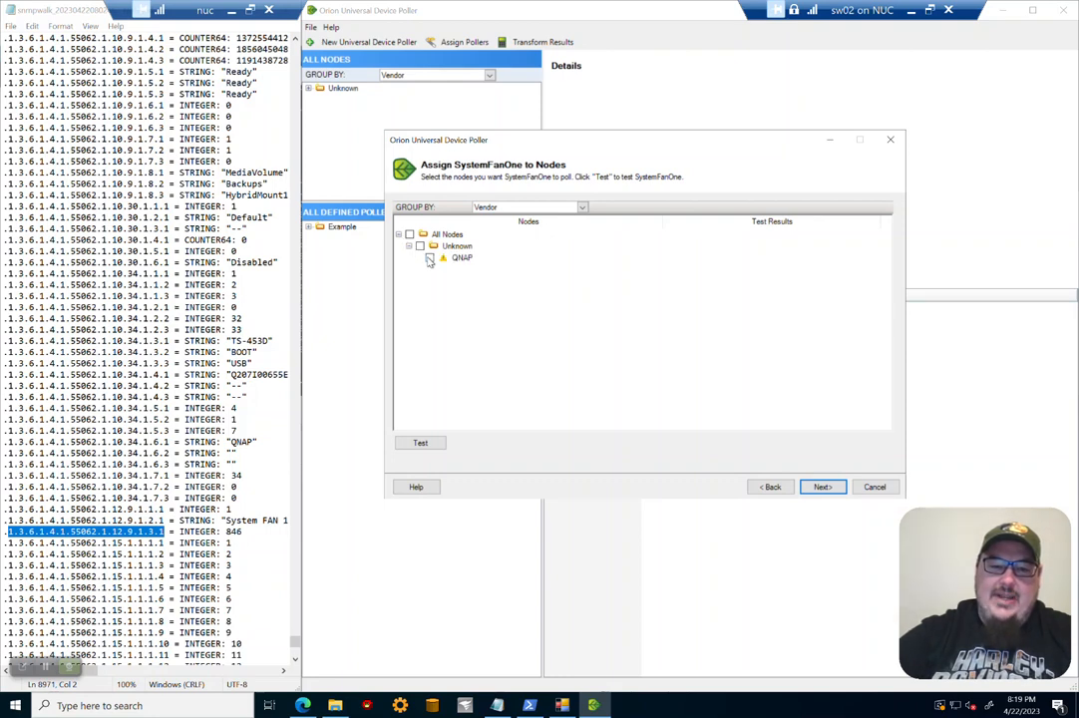
left_click(823, 486)
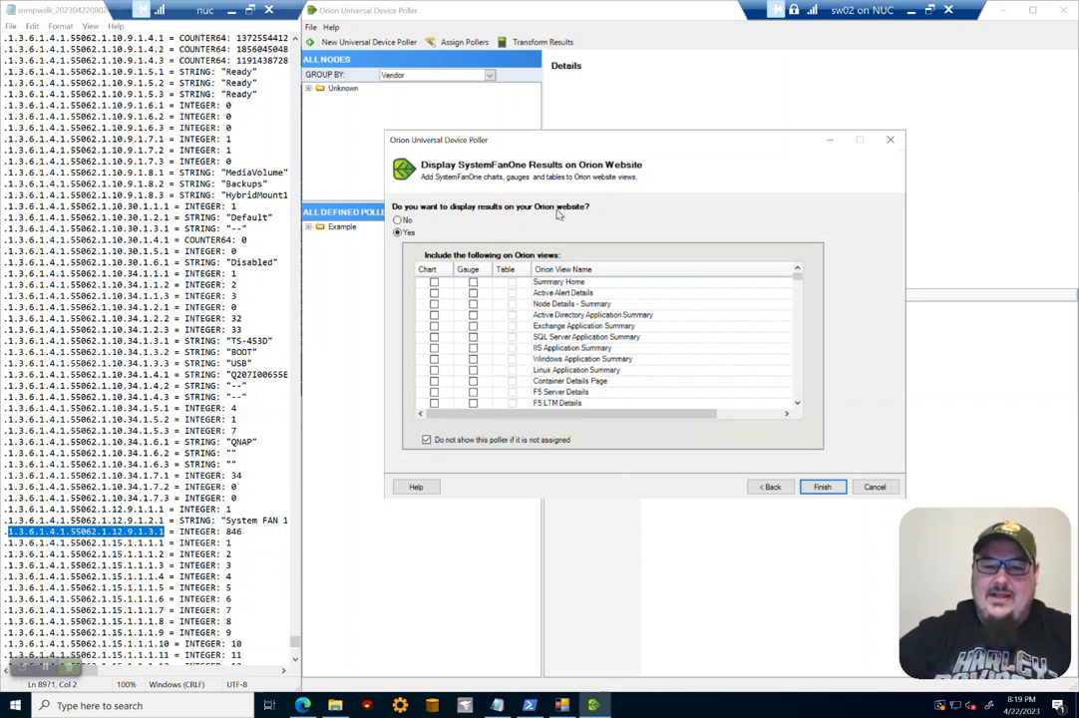
Step: Include a chart of the poller on the Summary Home view and finish the wizard
left_click(434, 284)
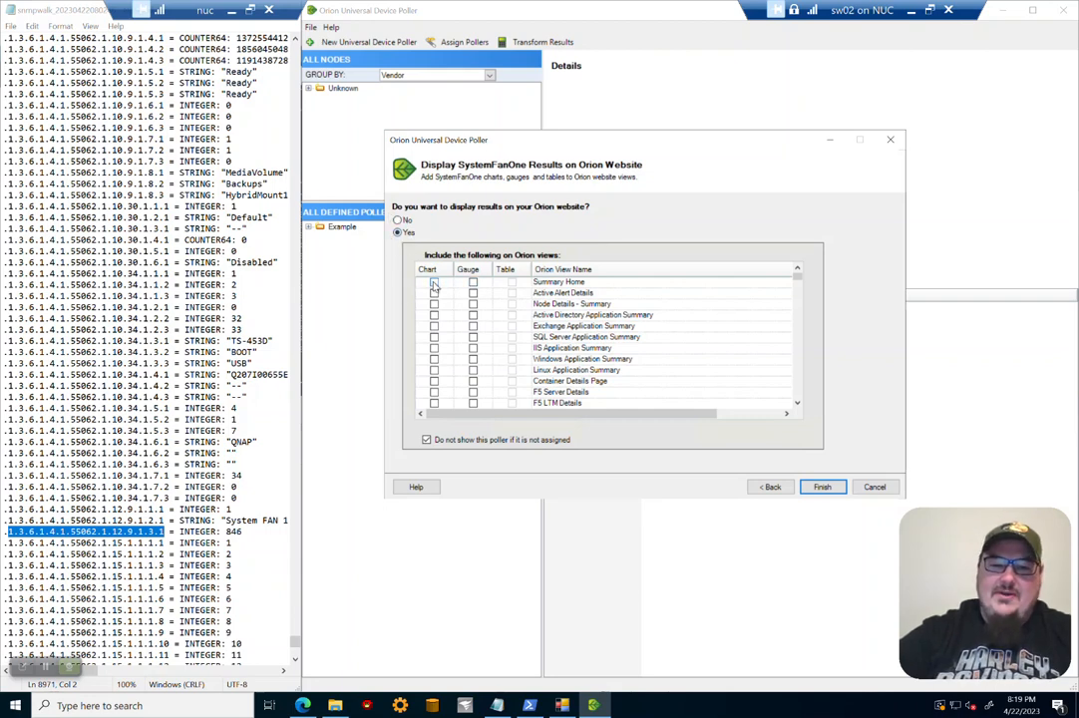
left_click(435, 284)
left_click(435, 284)
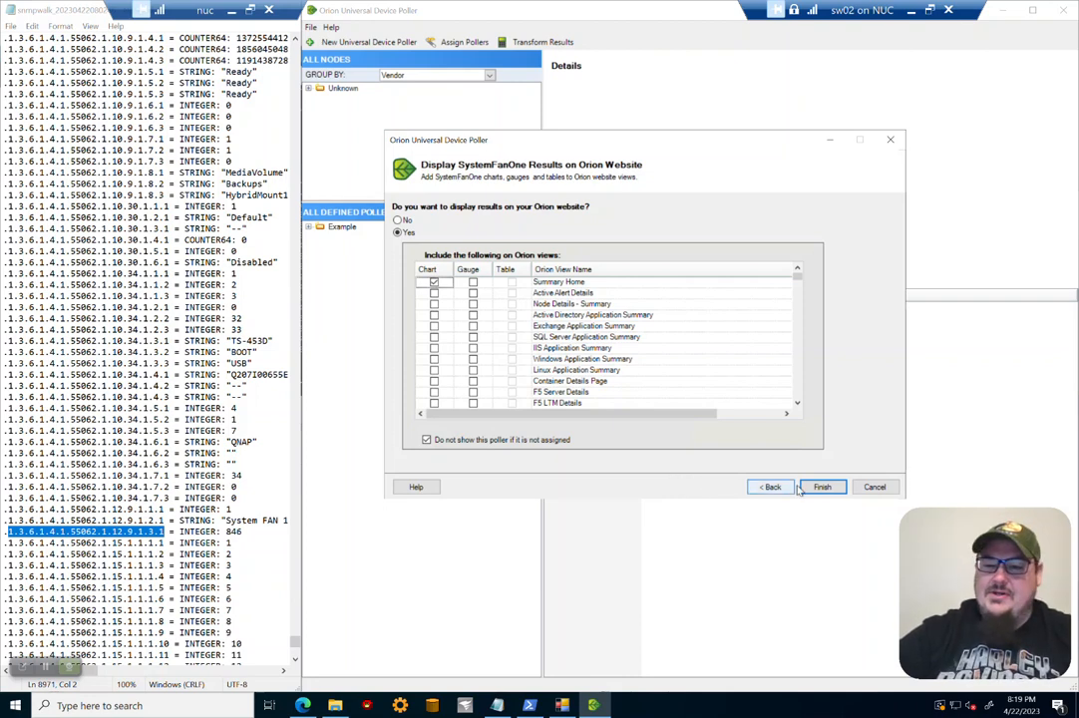
left_click(832, 491)
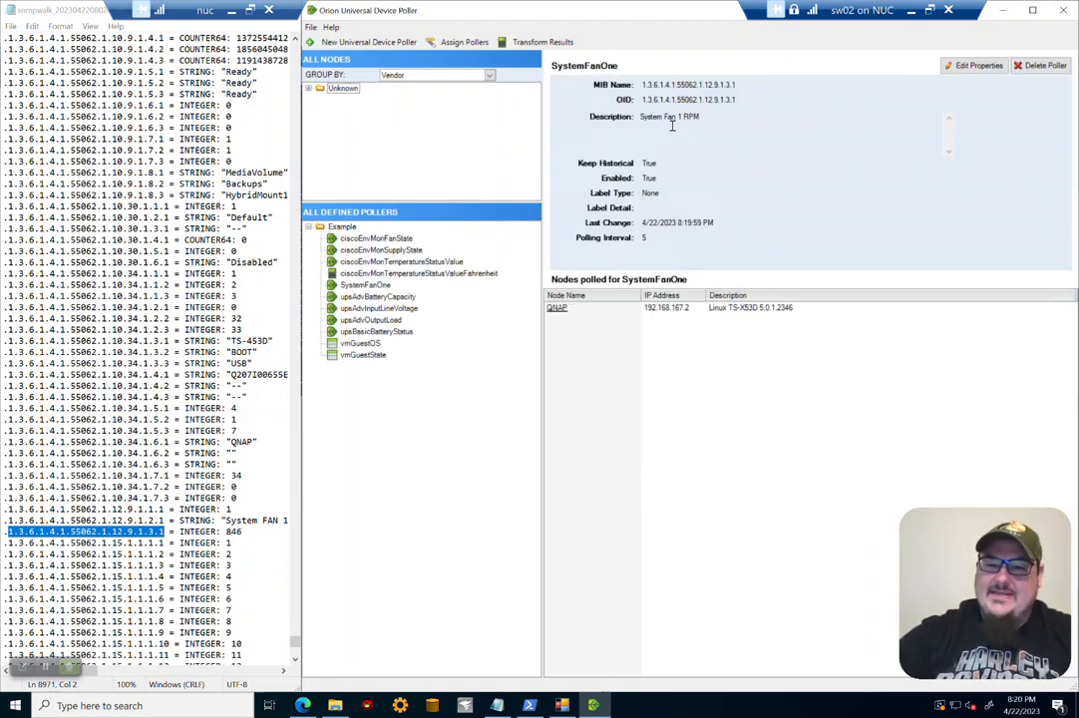
Step: Poll the QNAP node immediately from its Node Details page in the web console
left_click_drag(700, 117, 653, 117)
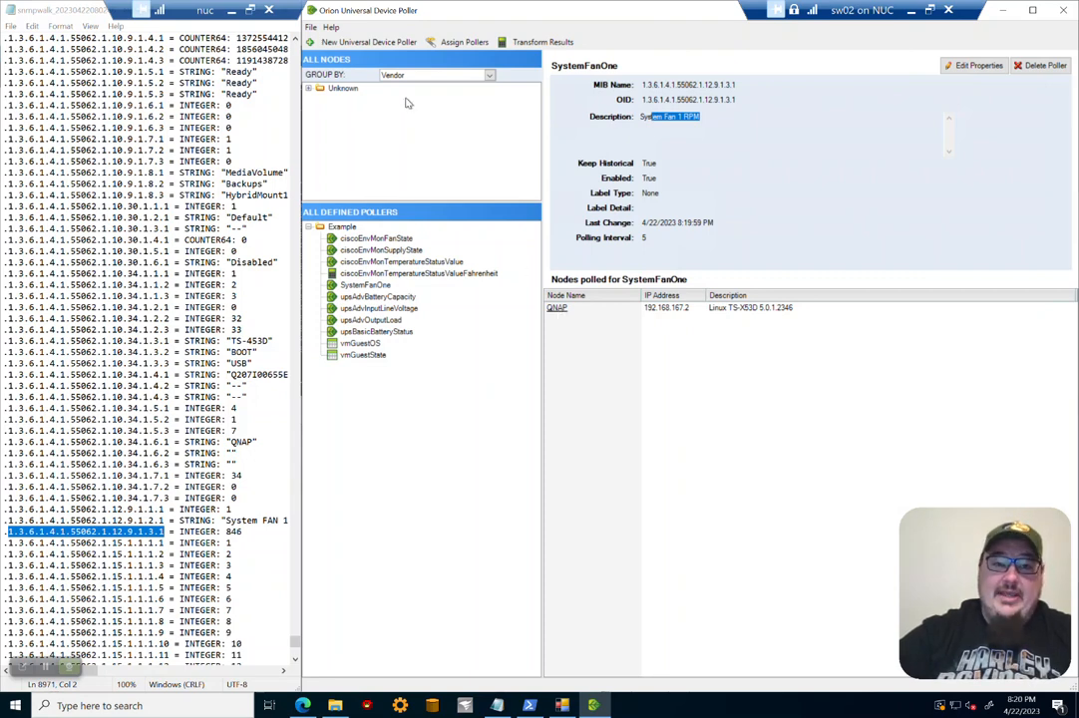
left_click(232, 14)
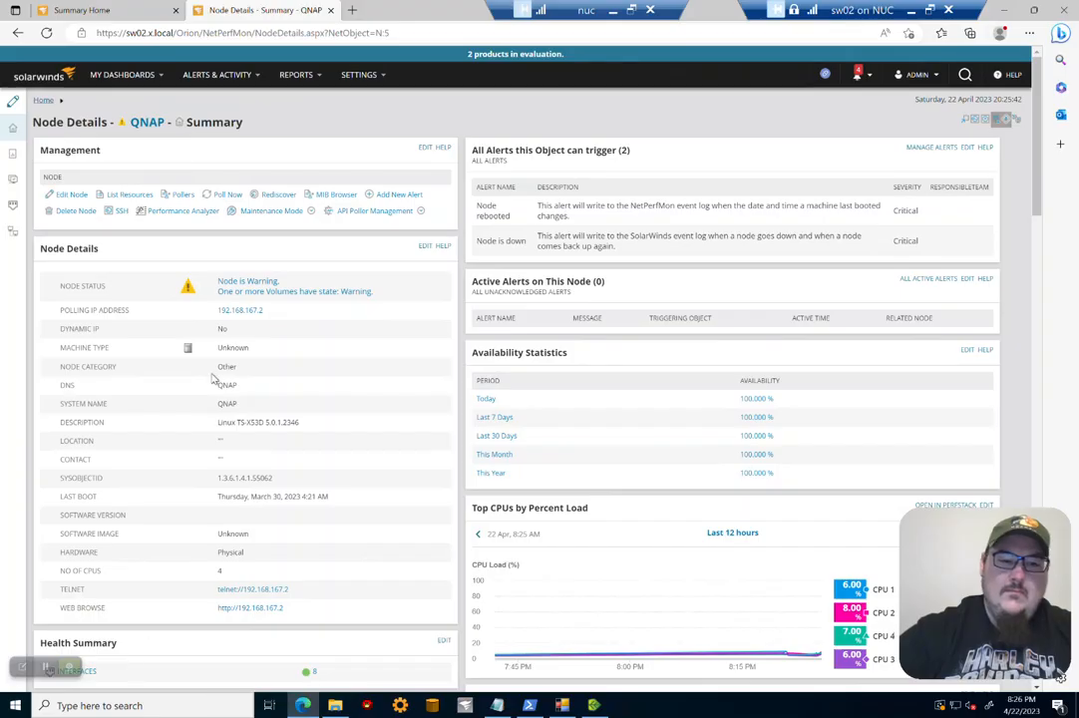
left_click(224, 195)
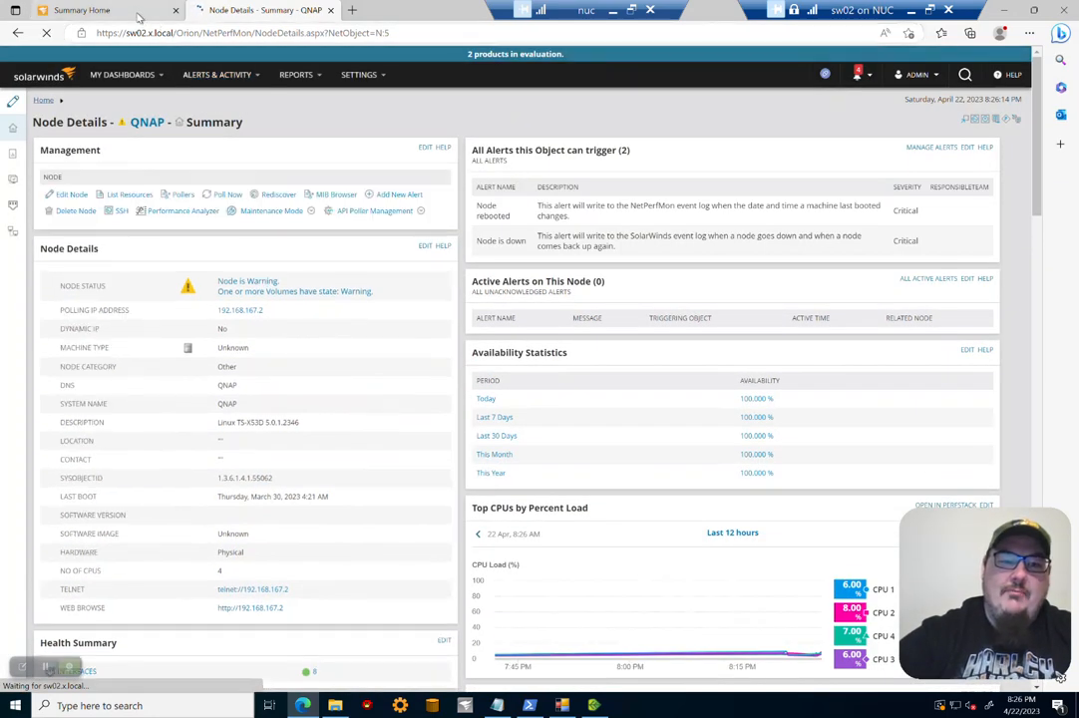
Step: Open the SystemFanOne summary chart from Summary Home and zoom into the most recent polling period
left_click(139, 12)
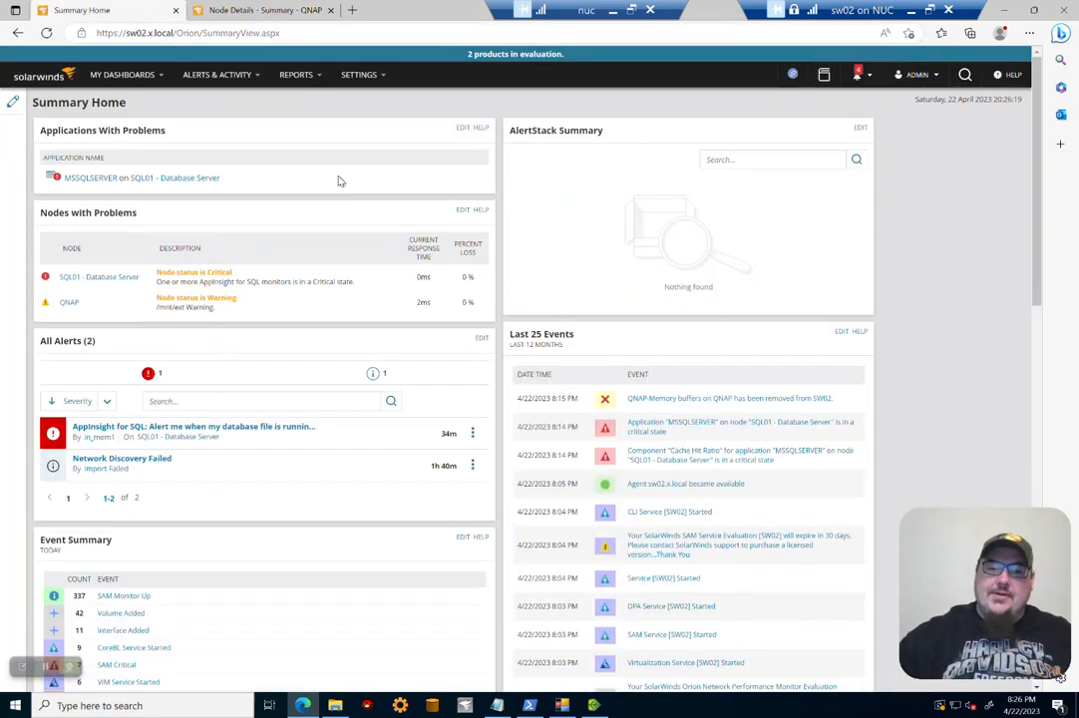
scroll(369, 239, "down", 10)
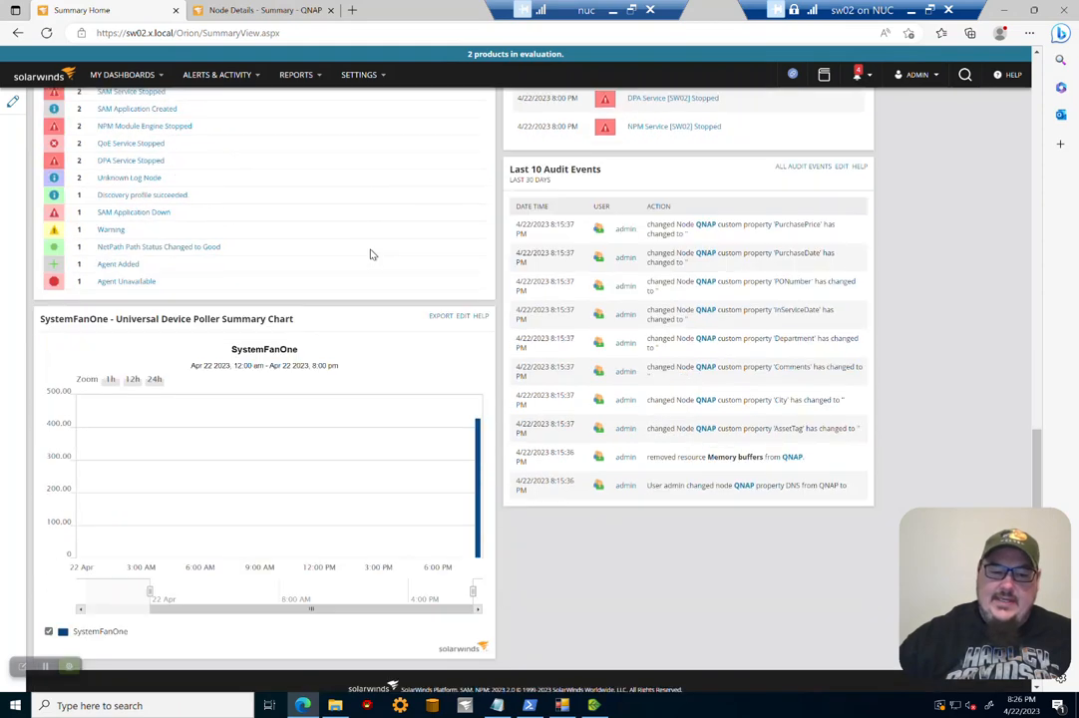
left_click(176, 309)
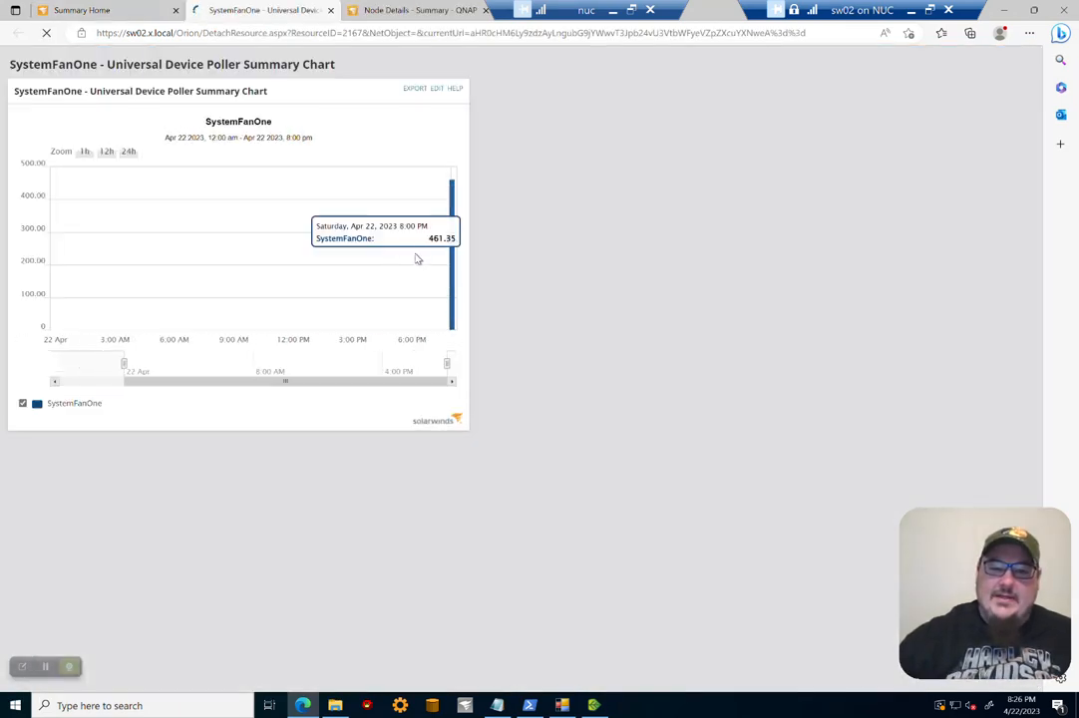
left_click_drag(494, 259, 488, 264)
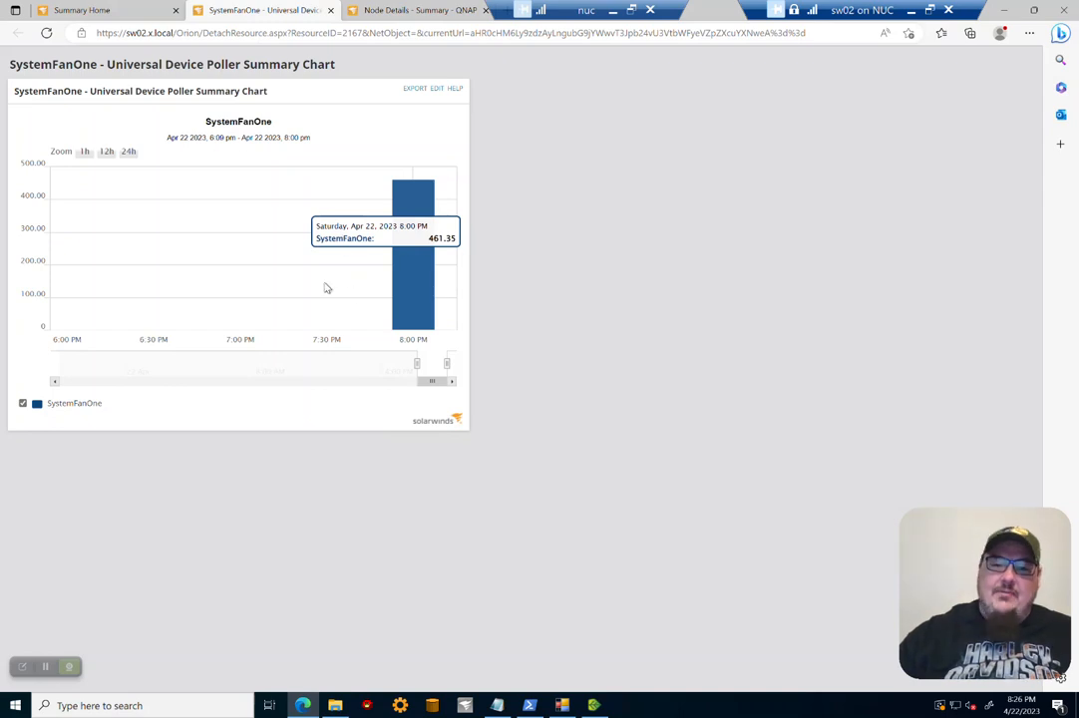
left_click_drag(360, 288, 482, 286)
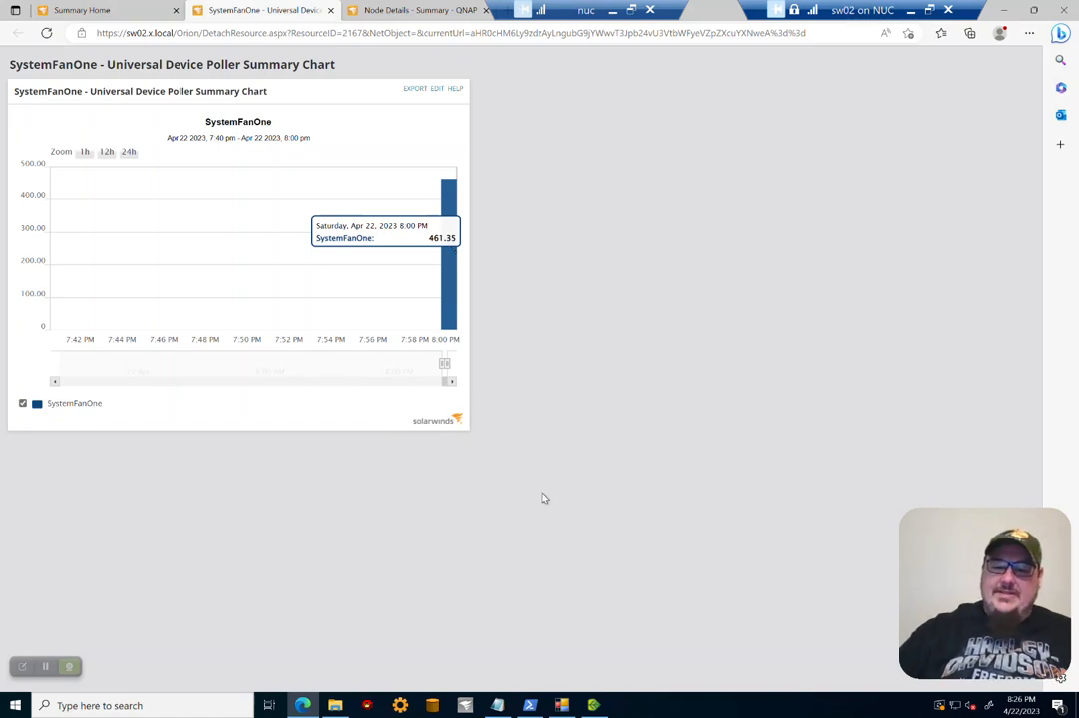
Step: Browse the SNMP walk file in Notepad and examine the interface name entries
left_click(496, 705)
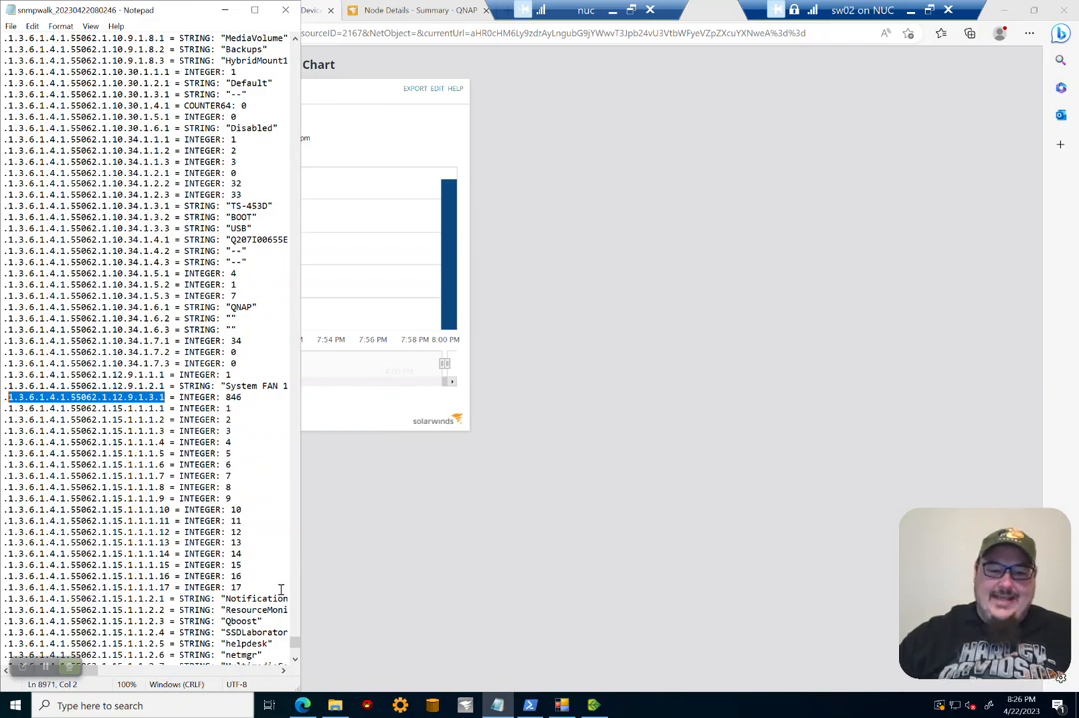
left_click_drag(296, 643, 311, 494)
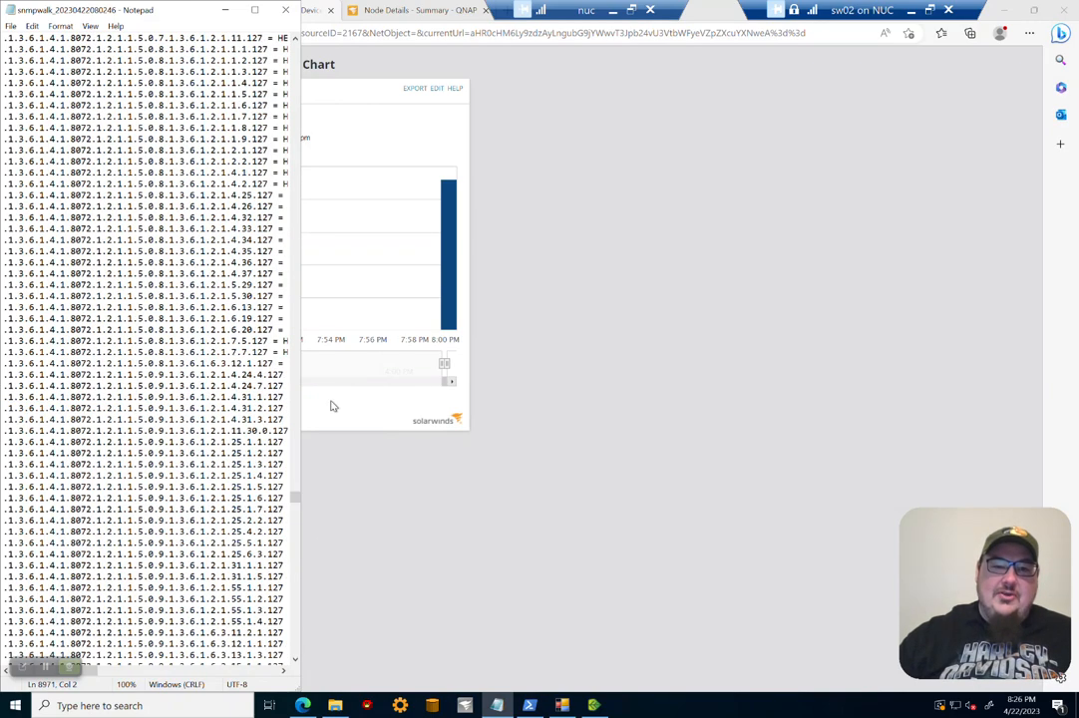
left_click(258, 12)
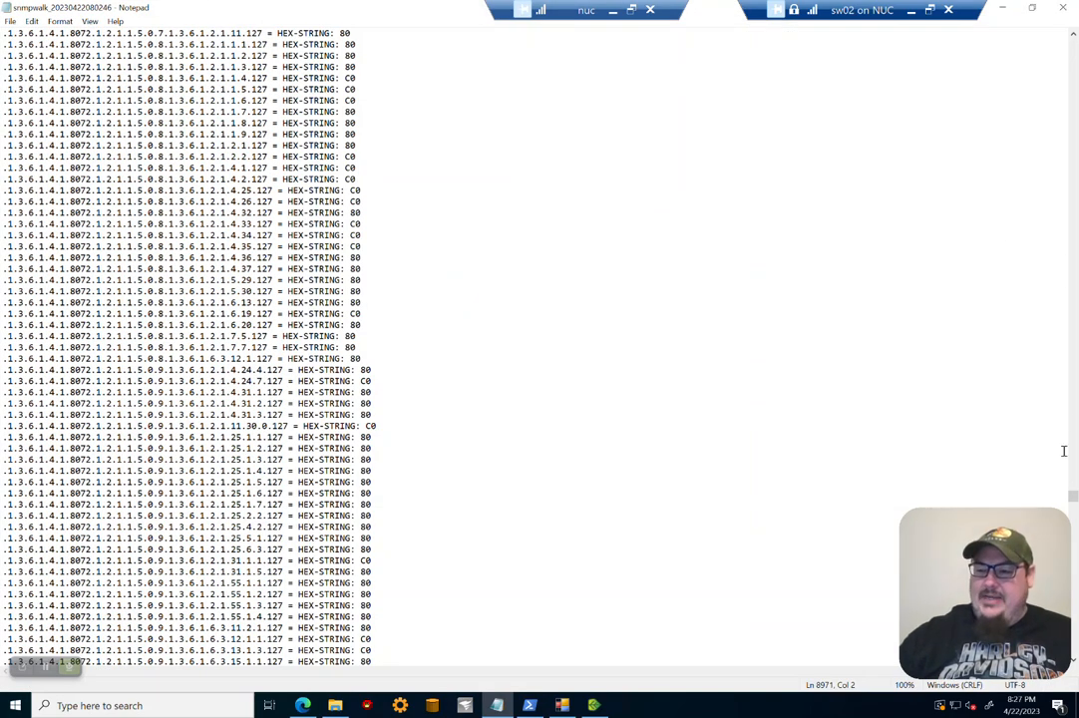
left_click_drag(1073, 497, 1075, 450)
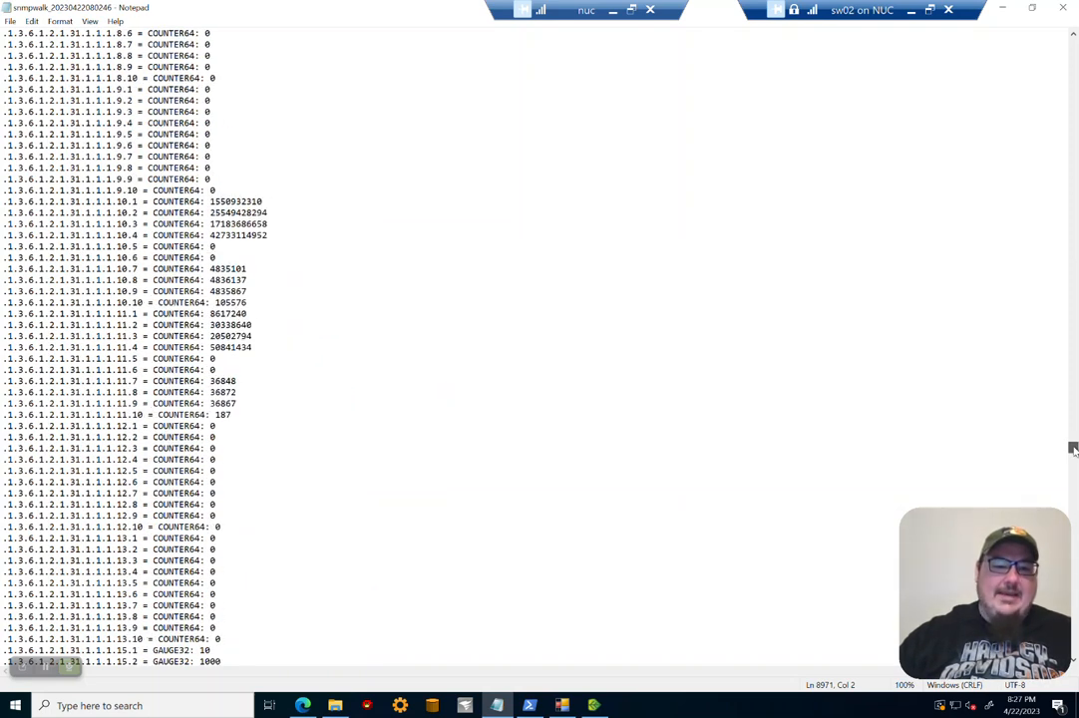
scroll(299, 309, "up", 3)
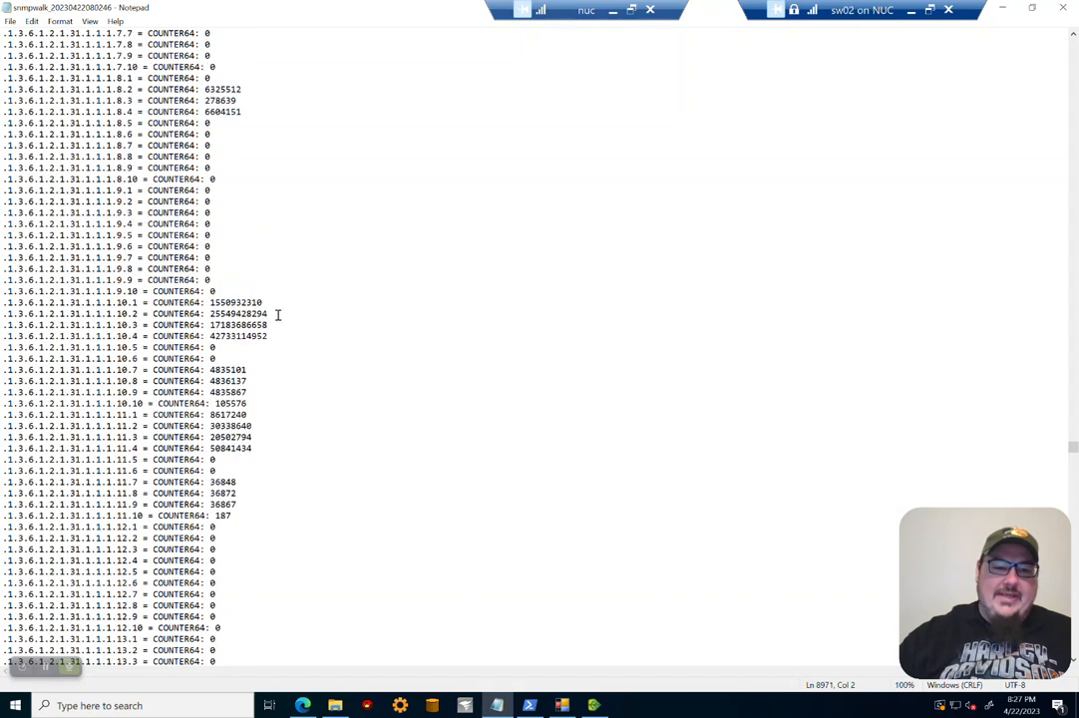
scroll(283, 504, "up", 20)
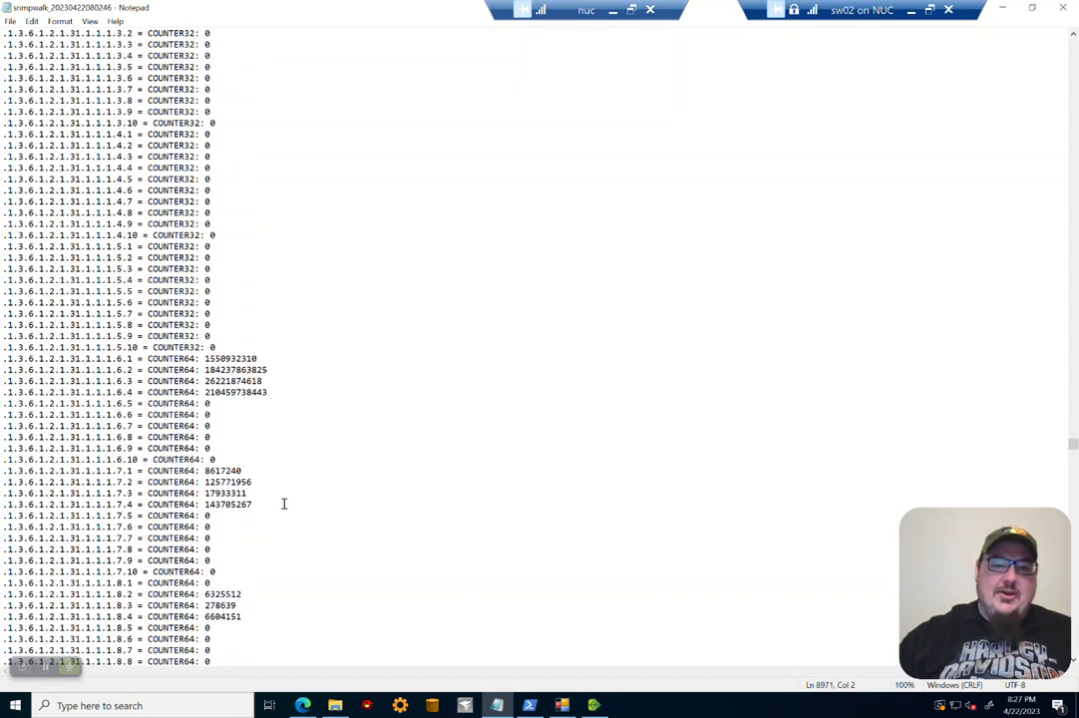
scroll(283, 504, "up", 7)
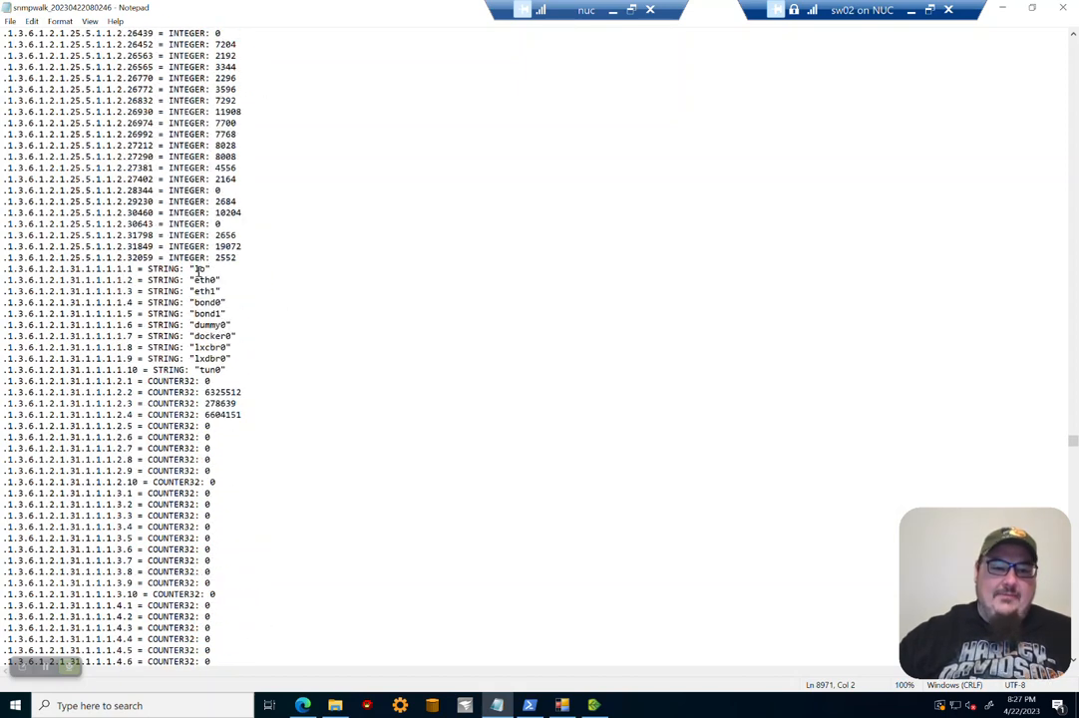
left_click_drag(180, 269, 232, 358)
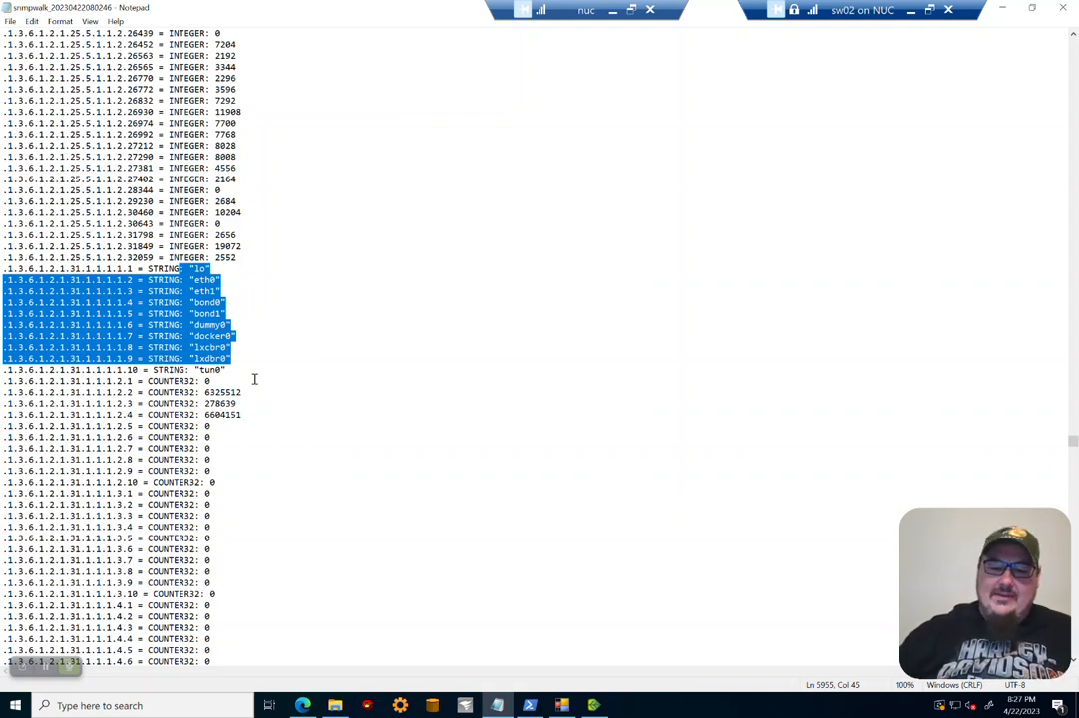
key("alt+Tab")
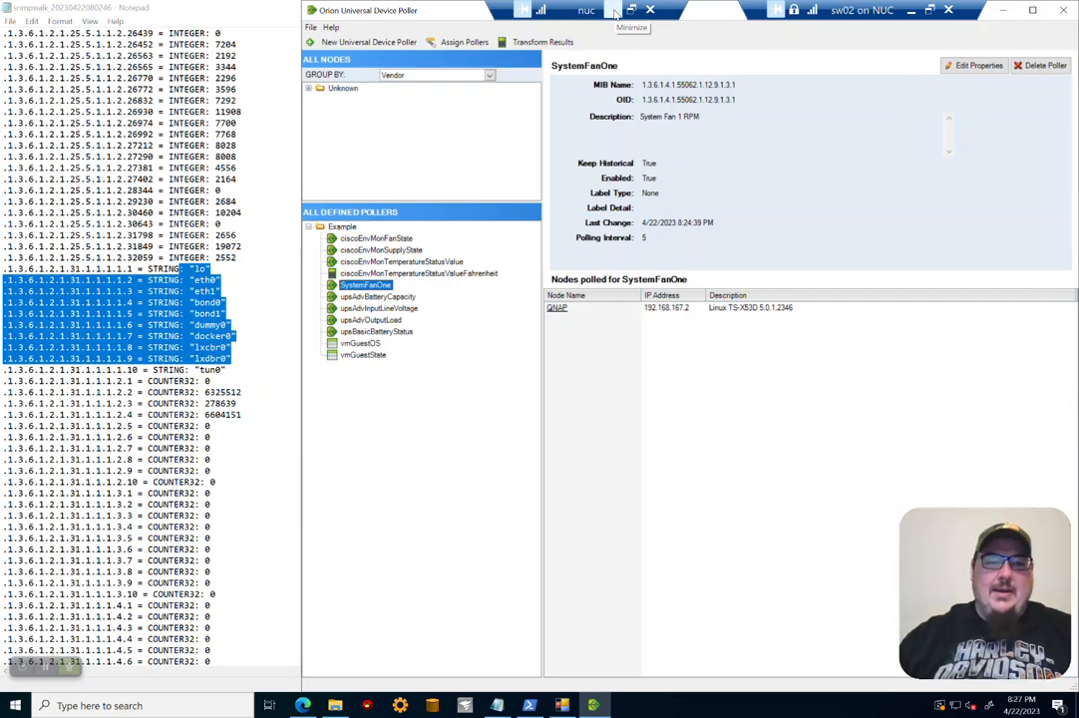
left_click(616, 10)
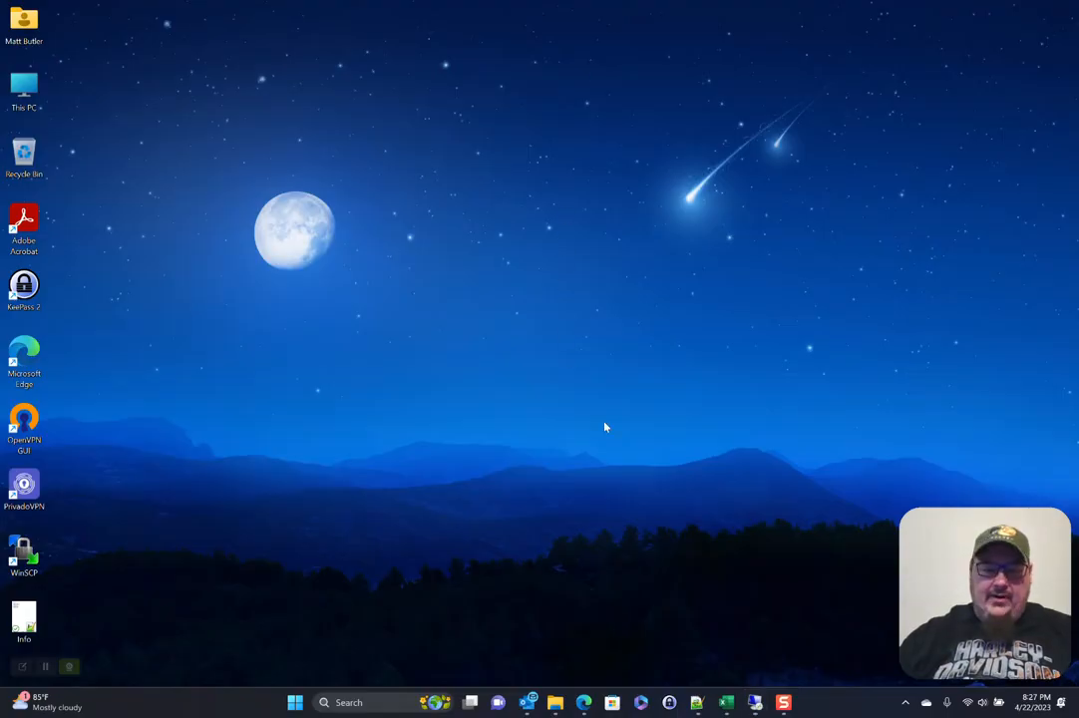